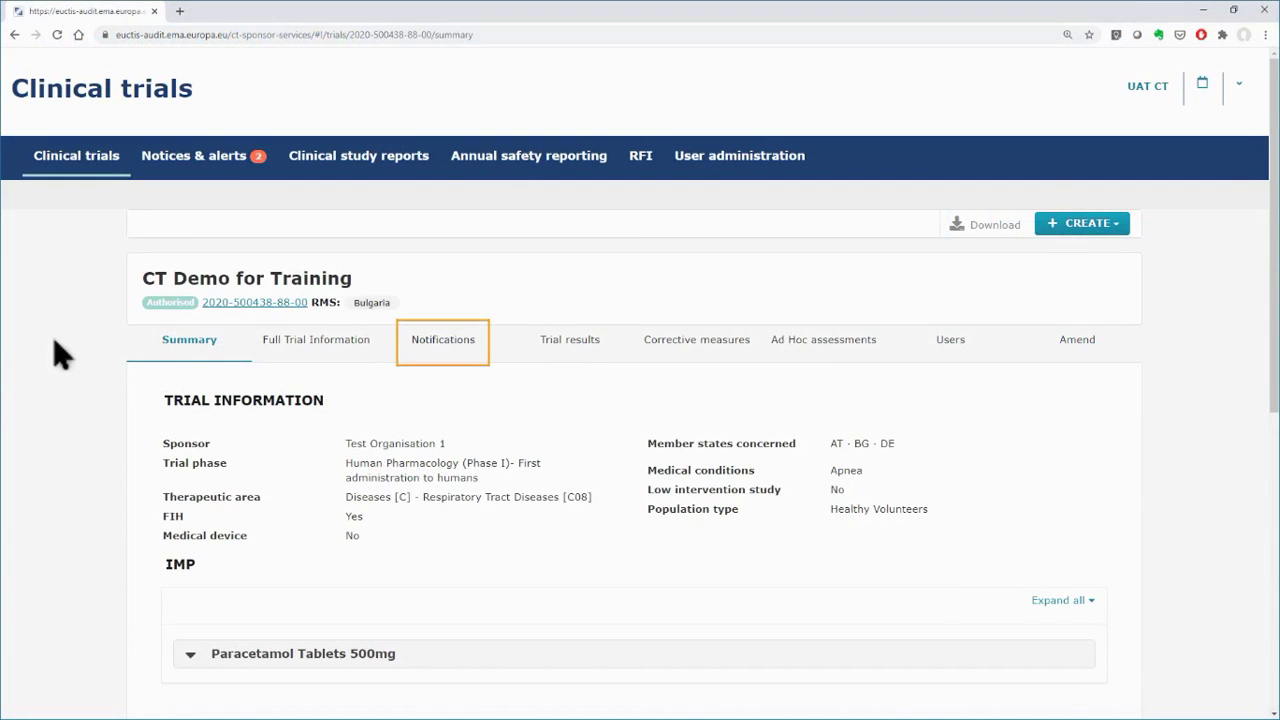
Step: Open the trial's Notifications page and scroll through all its sections and back up
{"action": "left_click", "coordinate": [449, 356]}
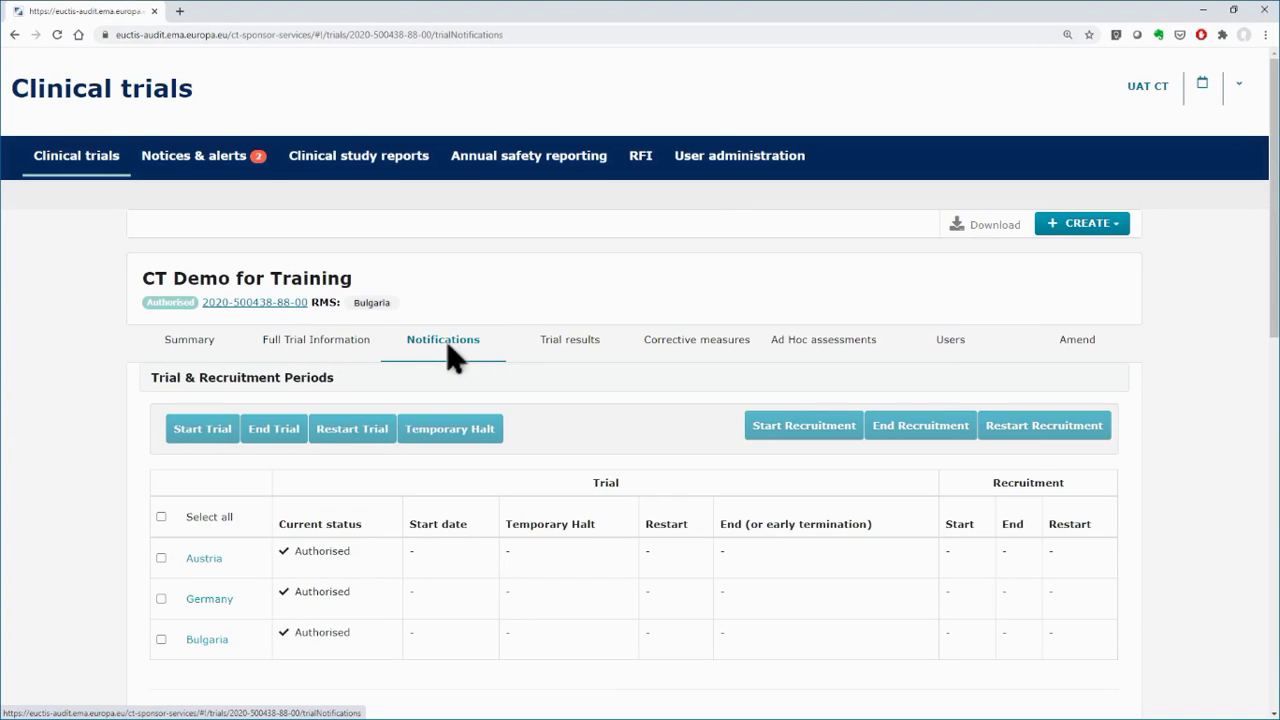
{"action": "scroll", "coordinate": [447, 355], "scroll_direction": "down", "scroll_amount": 8}
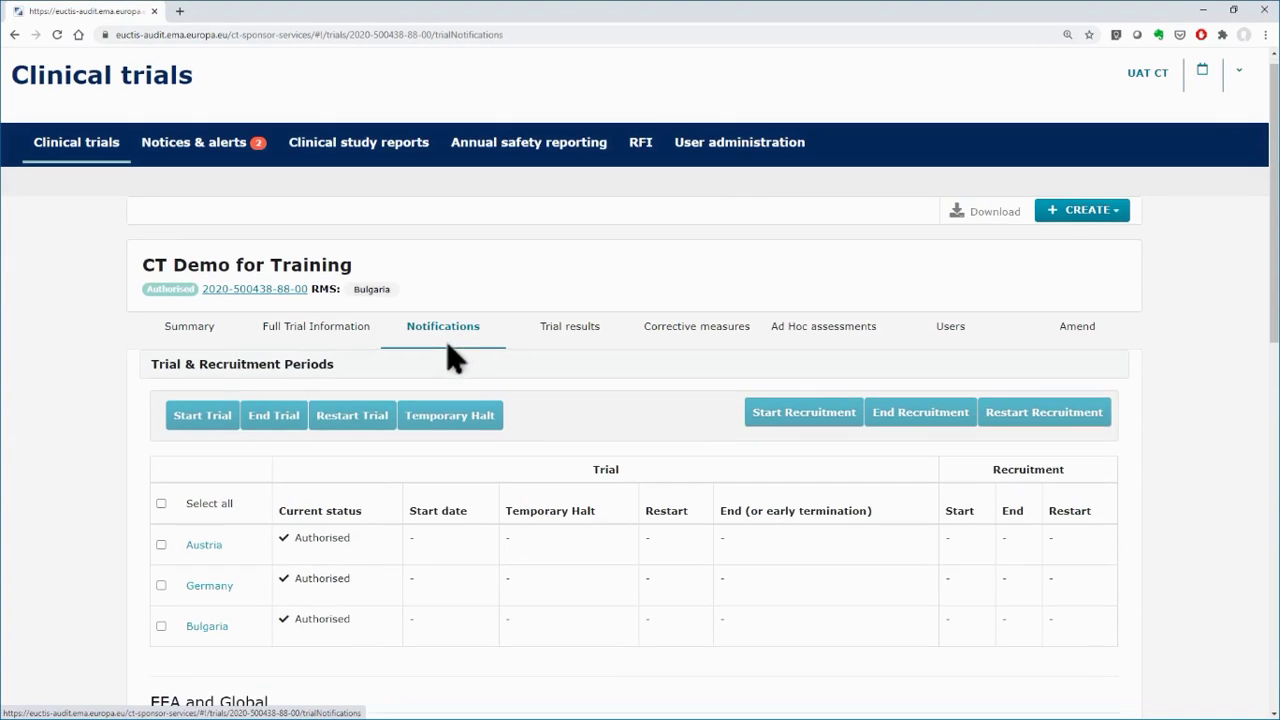
{"action": "scroll", "coordinate": [447, 355], "scroll_direction": "down", "scroll_amount": 2}
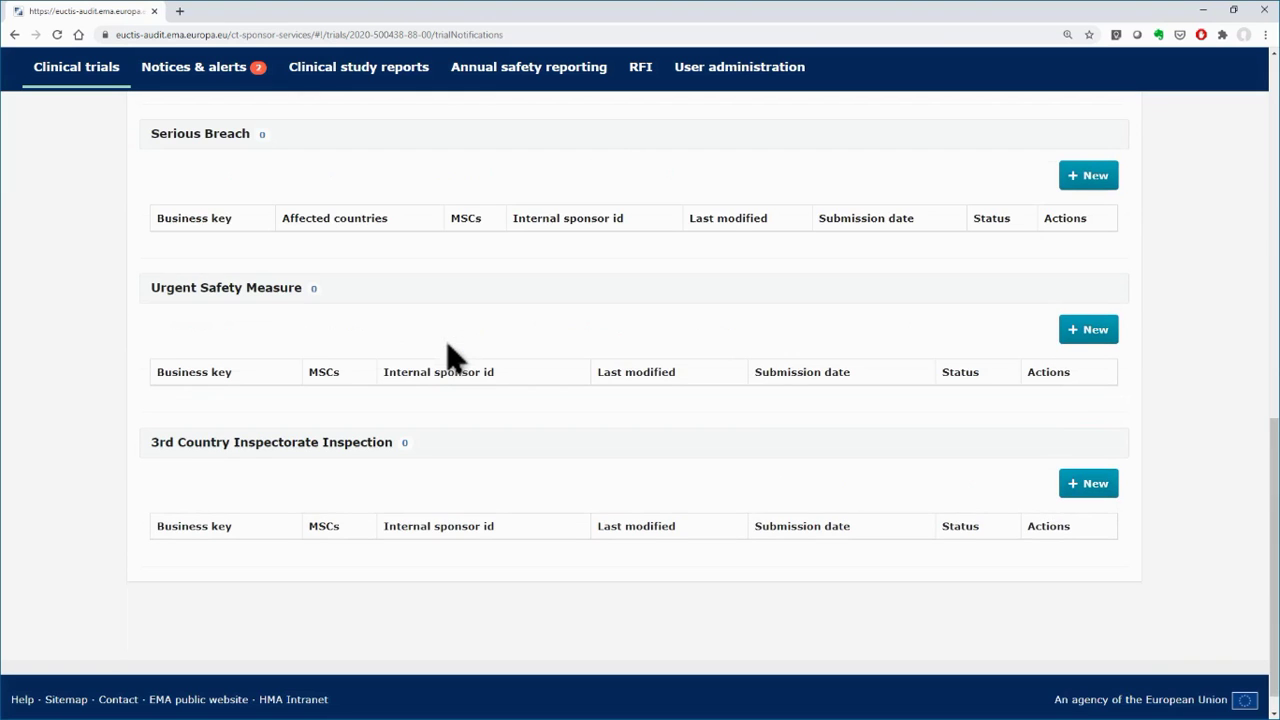
{"action": "scroll", "coordinate": [447, 355], "scroll_direction": "up", "scroll_amount": 10}
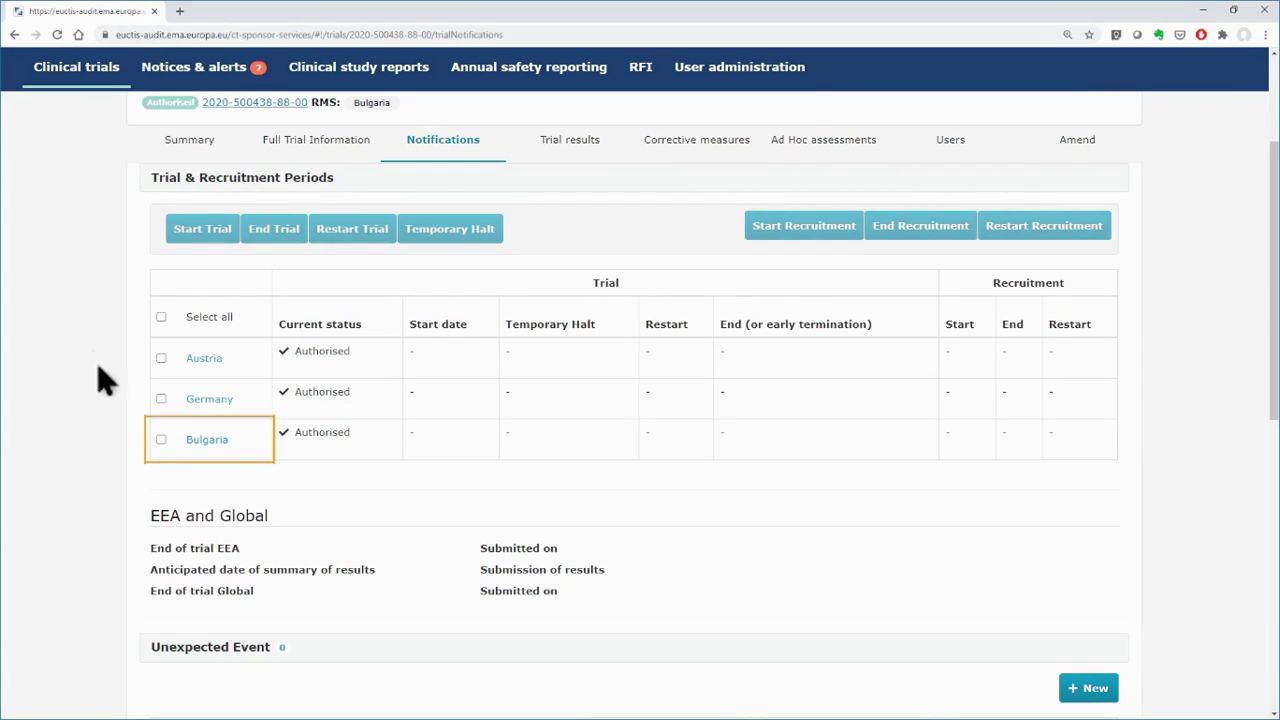
Step: Submit Bulgaria's start of trial notification (SoT-0535) with start date 26/08/2020
{"action": "left_click", "coordinate": [163, 440]}
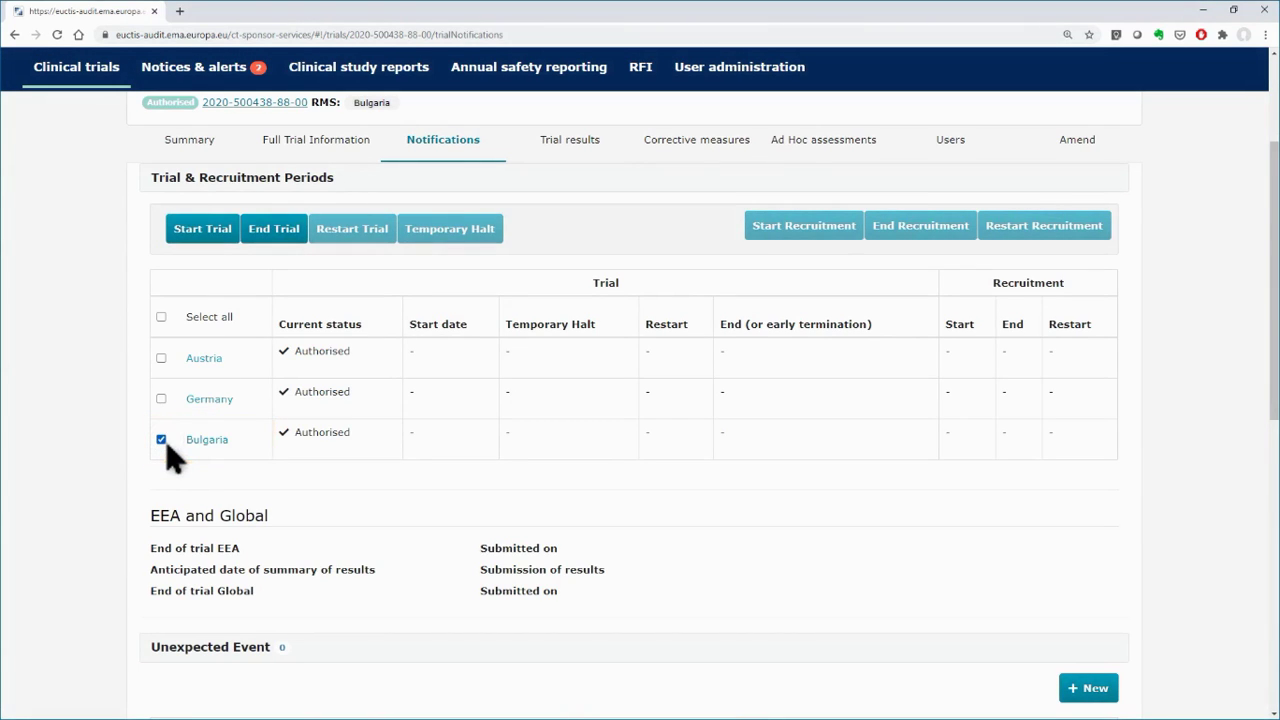
{"action": "left_click", "coordinate": [194, 232]}
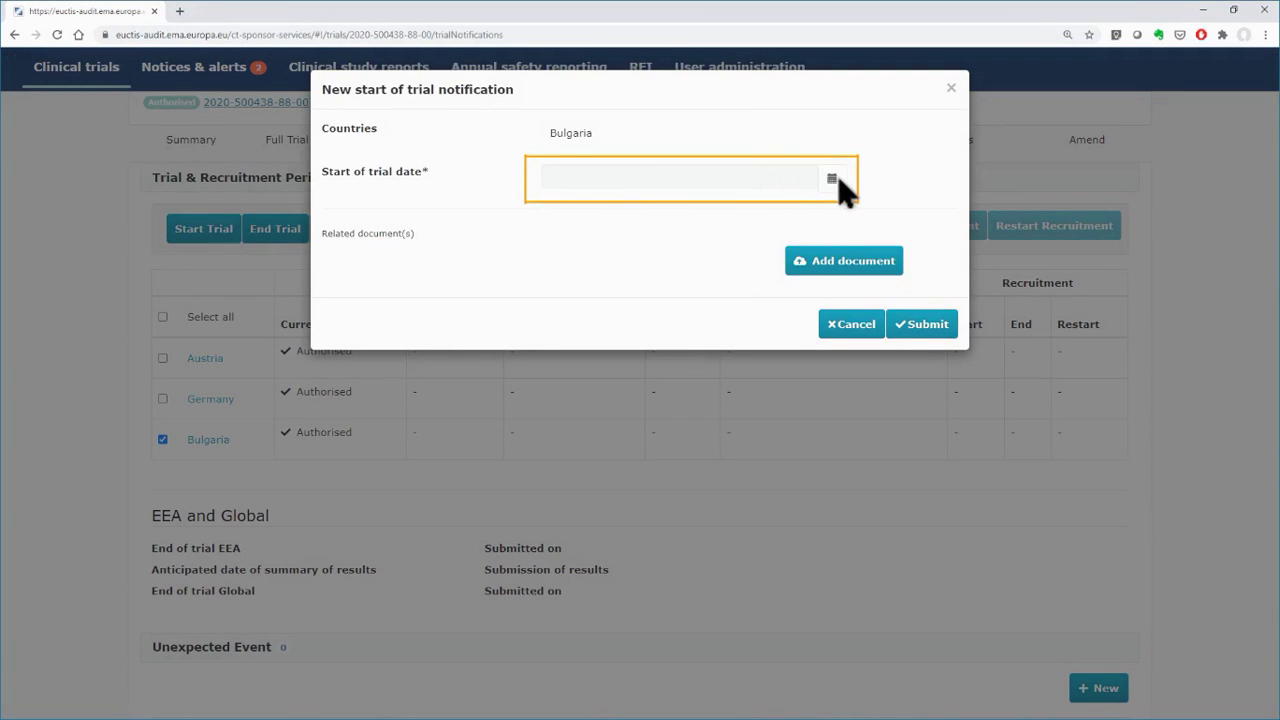
{"action": "left_click", "coordinate": [834, 182]}
{"action": "left_click", "coordinate": [688, 370]}
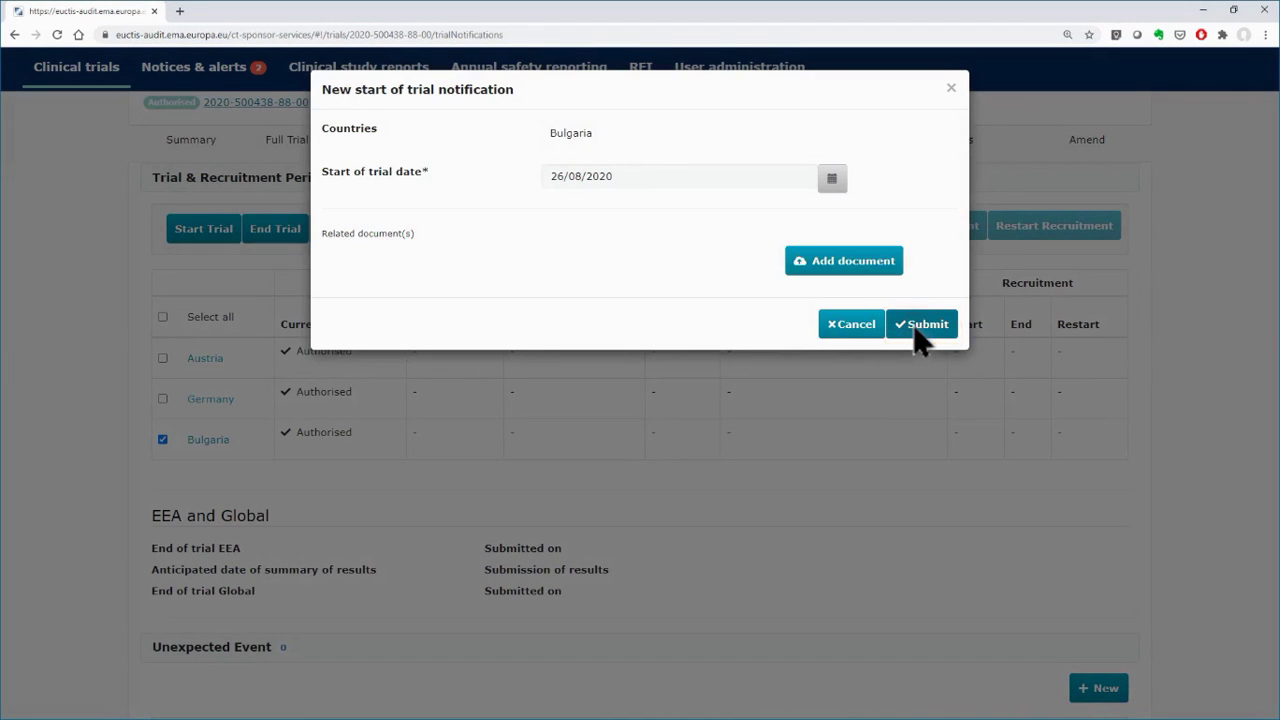
{"action": "left_click", "coordinate": [915, 330]}
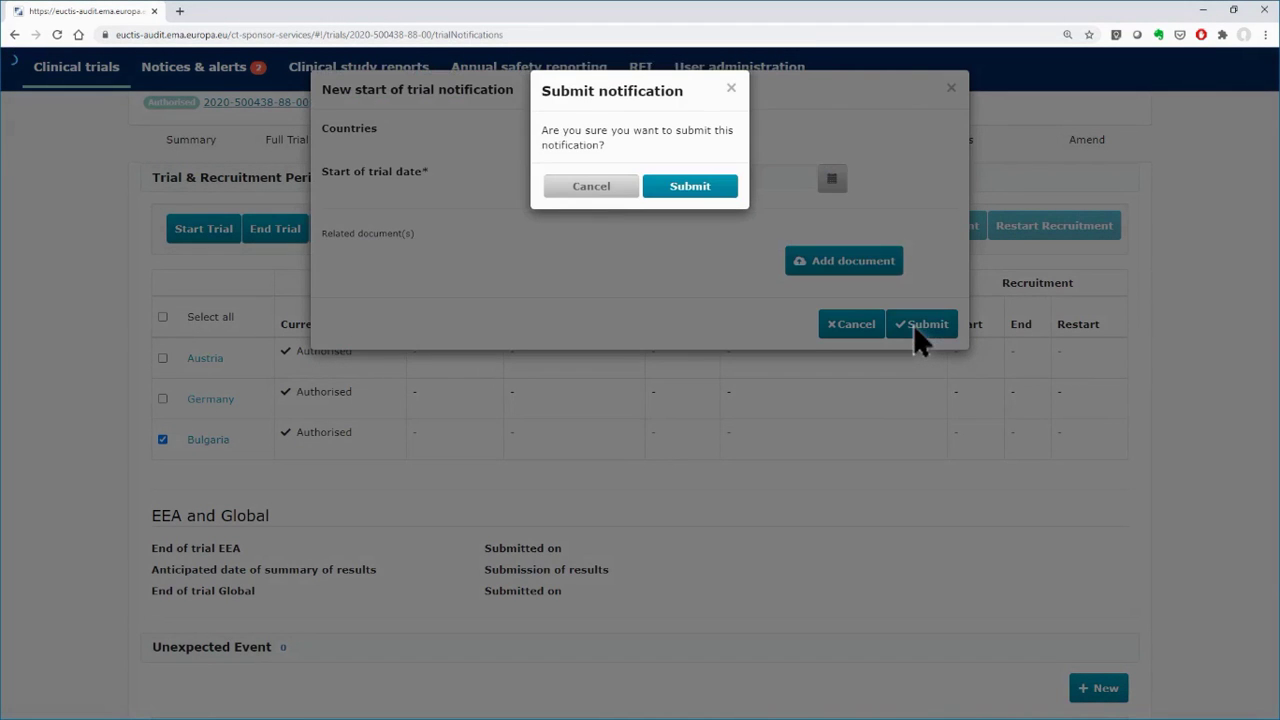
{"action": "left_click", "coordinate": [697, 193]}
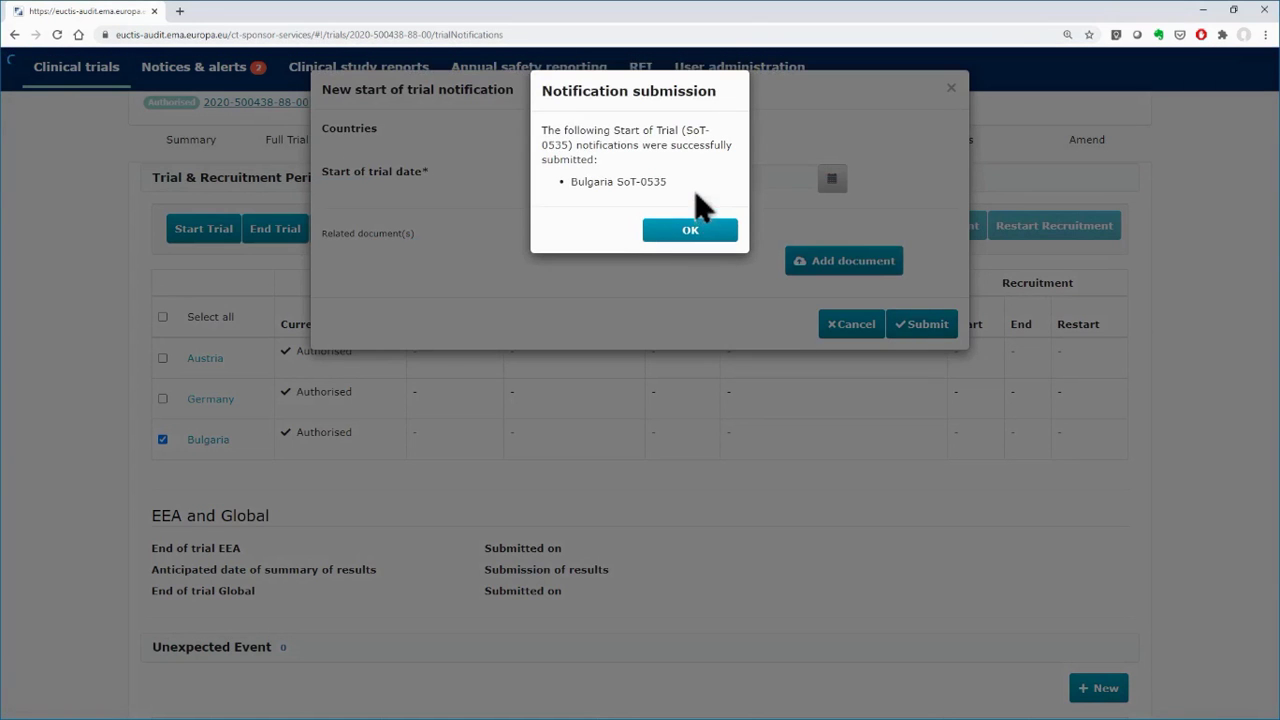
{"action": "left_click", "coordinate": [702, 235]}
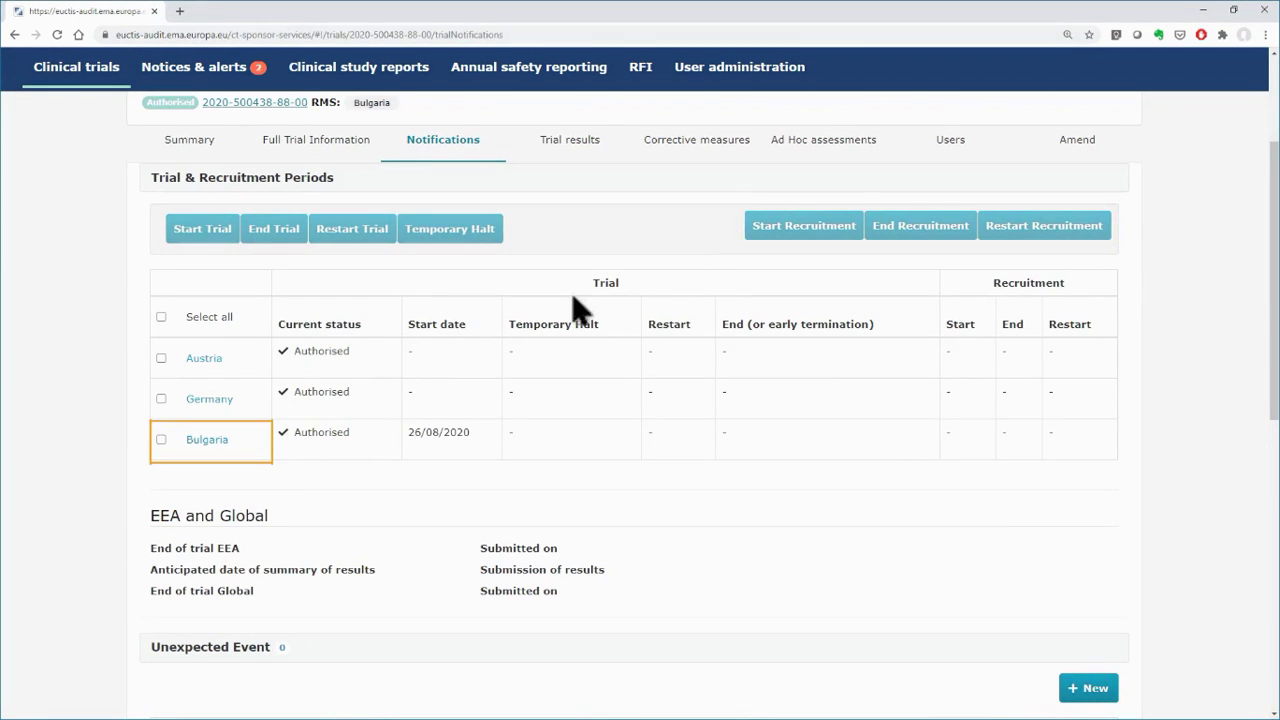
Step: Submit Bulgaria's start of recruitment notification (SoR-0536) with recruitment start 26/08/2020
{"action": "left_click", "coordinate": [162, 440]}
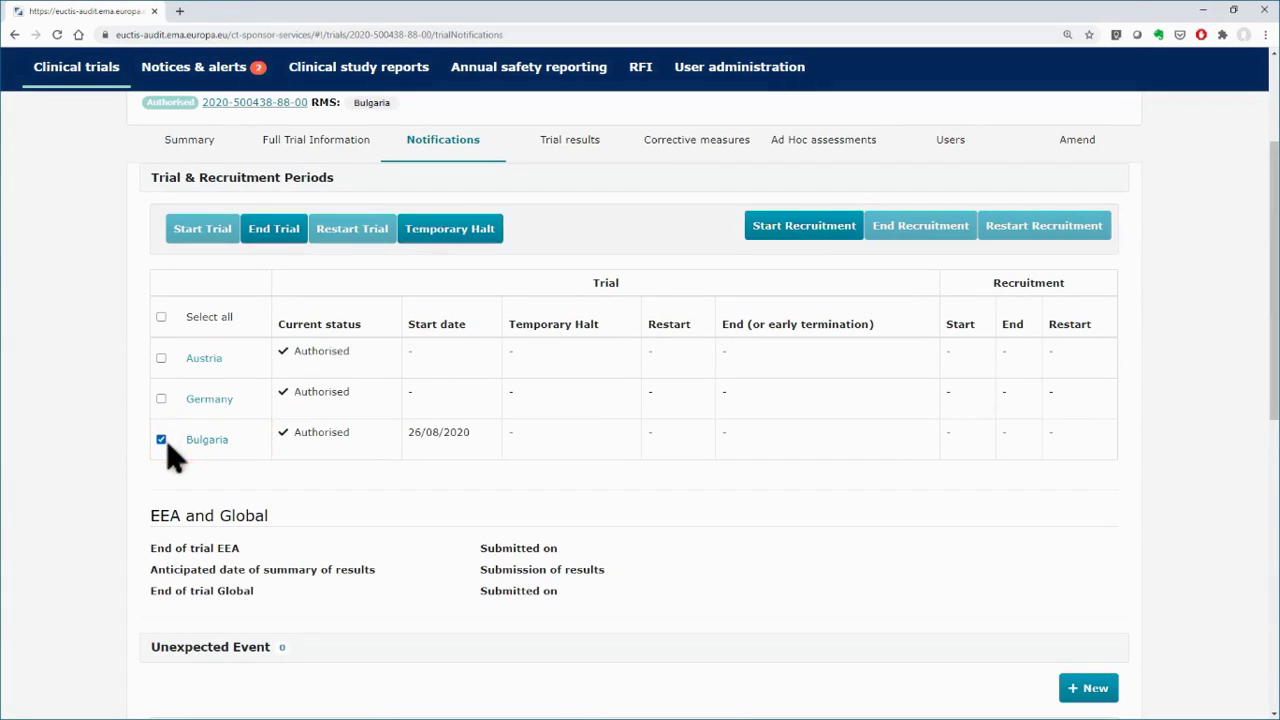
{"action": "left_click", "coordinate": [773, 232]}
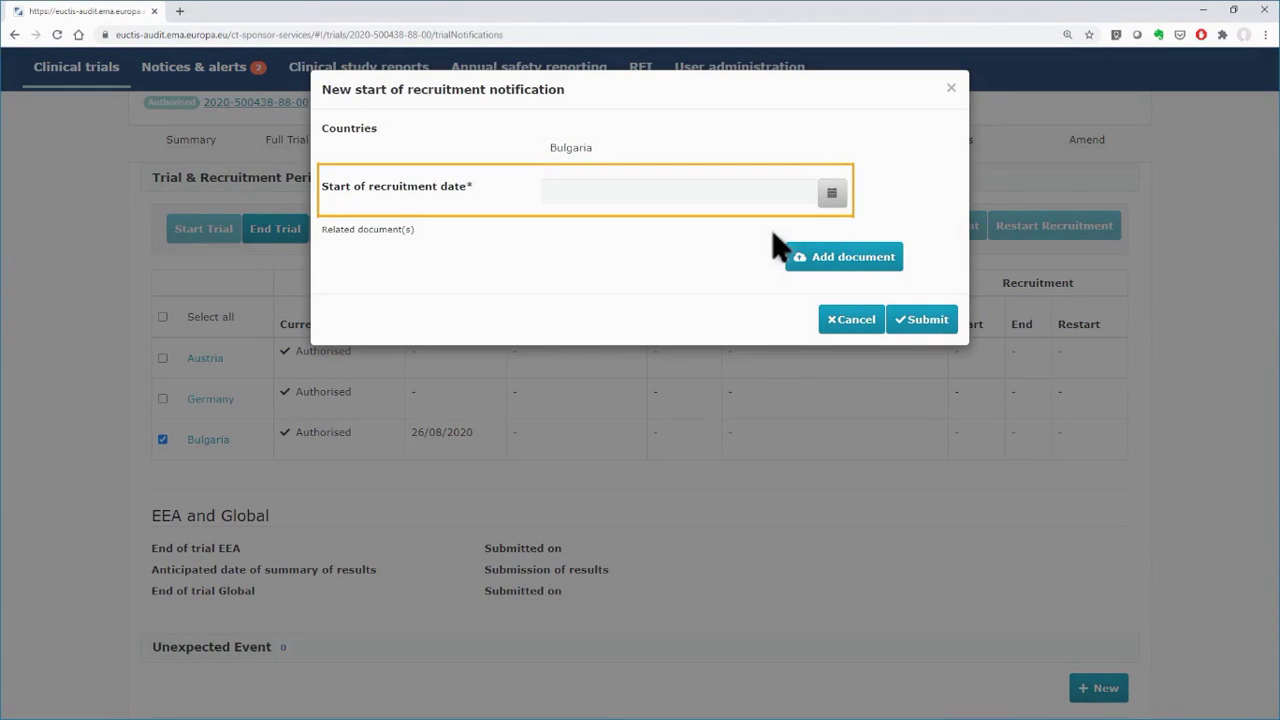
{"action": "left_click", "coordinate": [831, 194]}
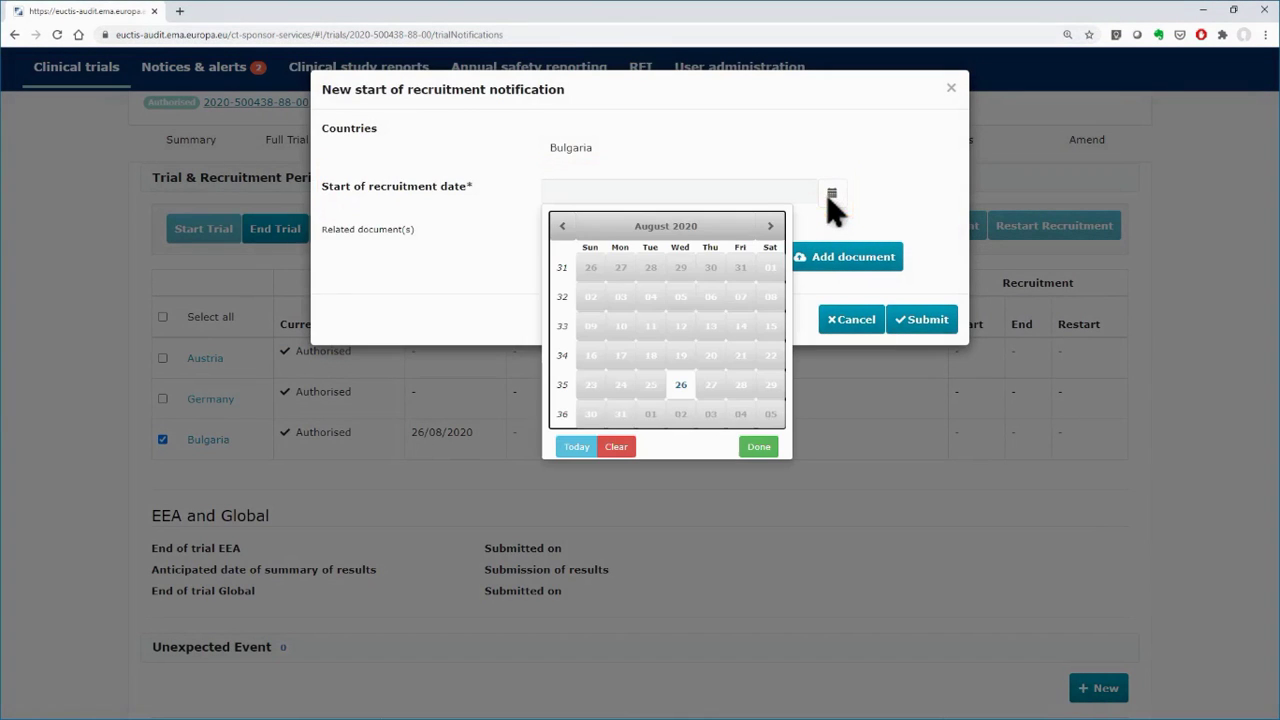
{"action": "left_click", "coordinate": [682, 392]}
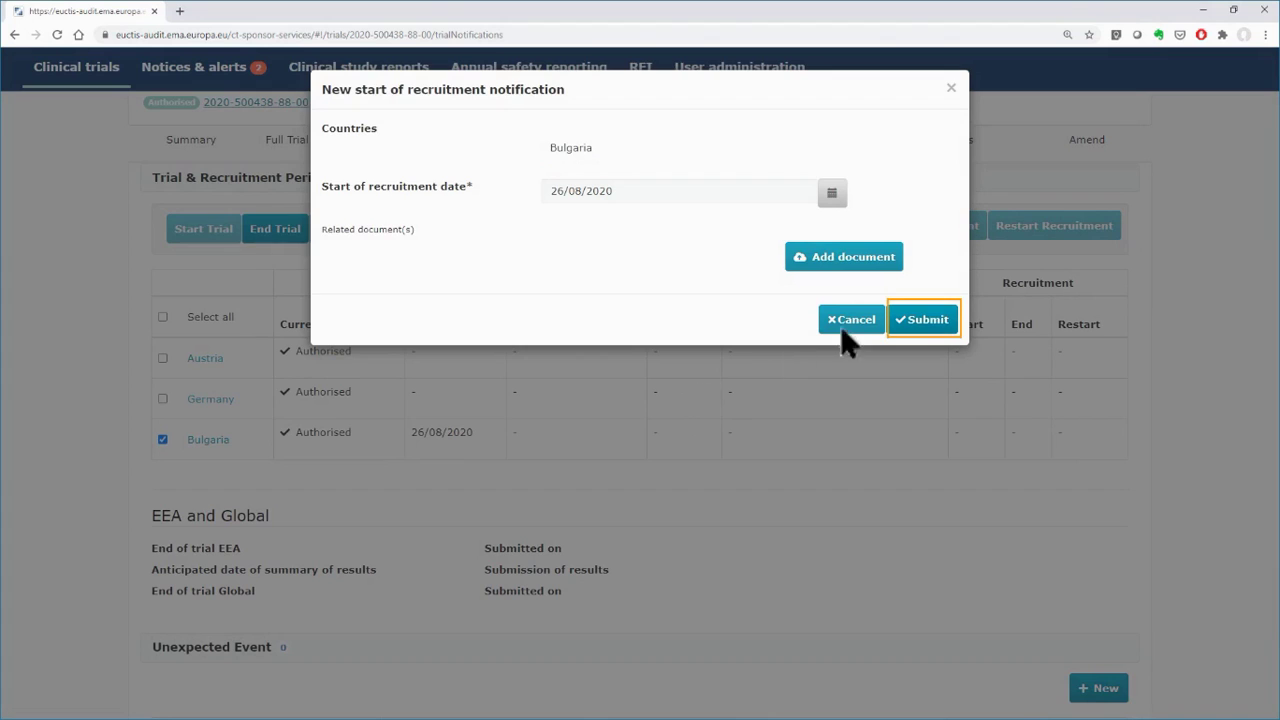
{"action": "left_click", "coordinate": [910, 318]}
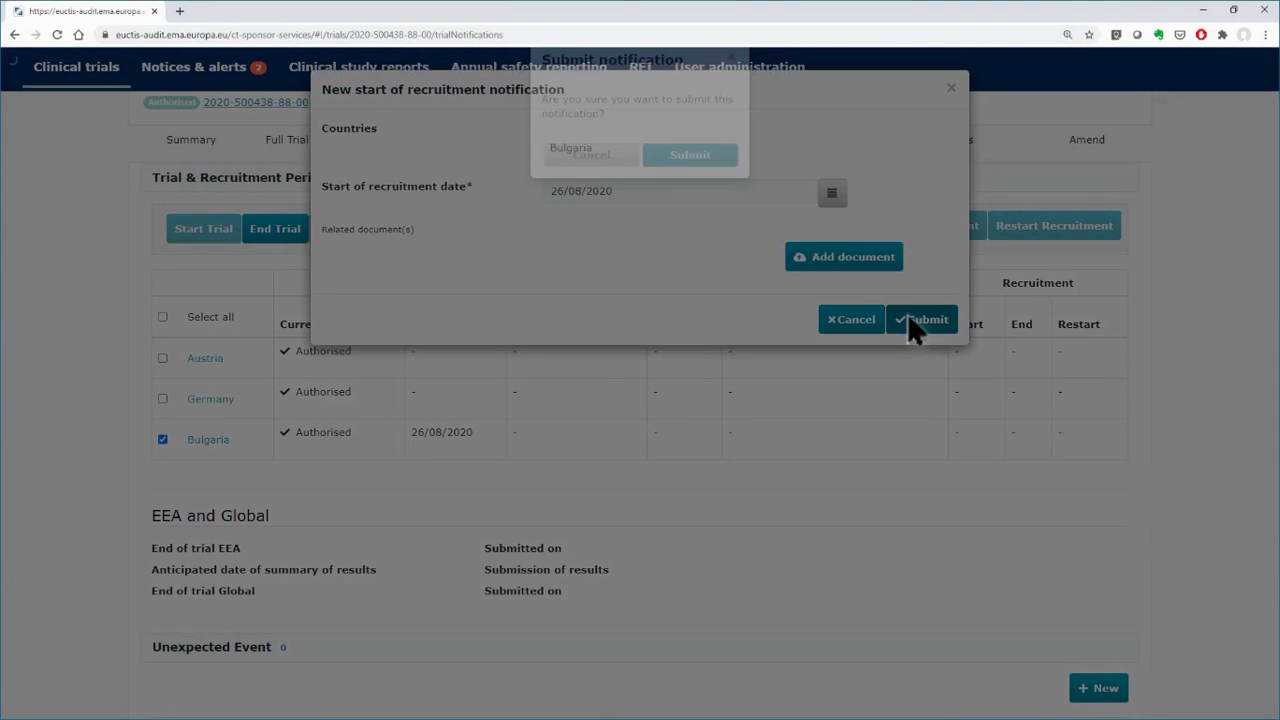
{"action": "left_click", "coordinate": [700, 190]}
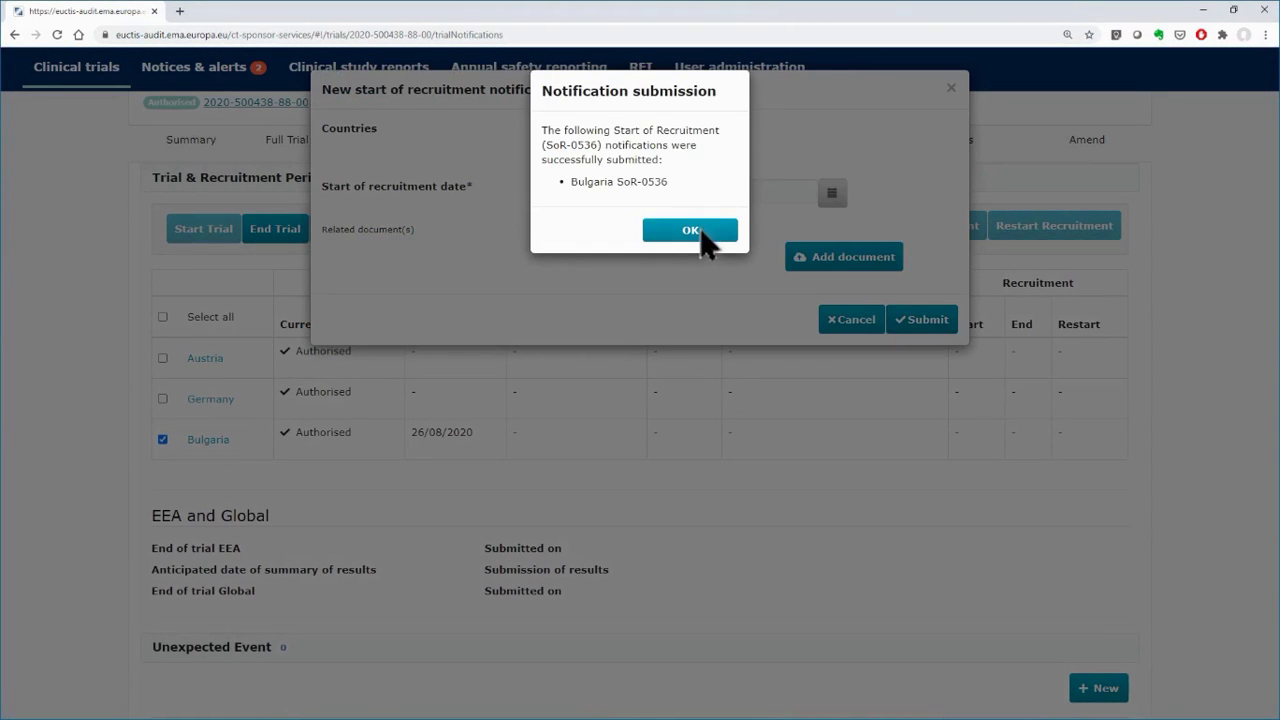
{"action": "left_click", "coordinate": [700, 230]}
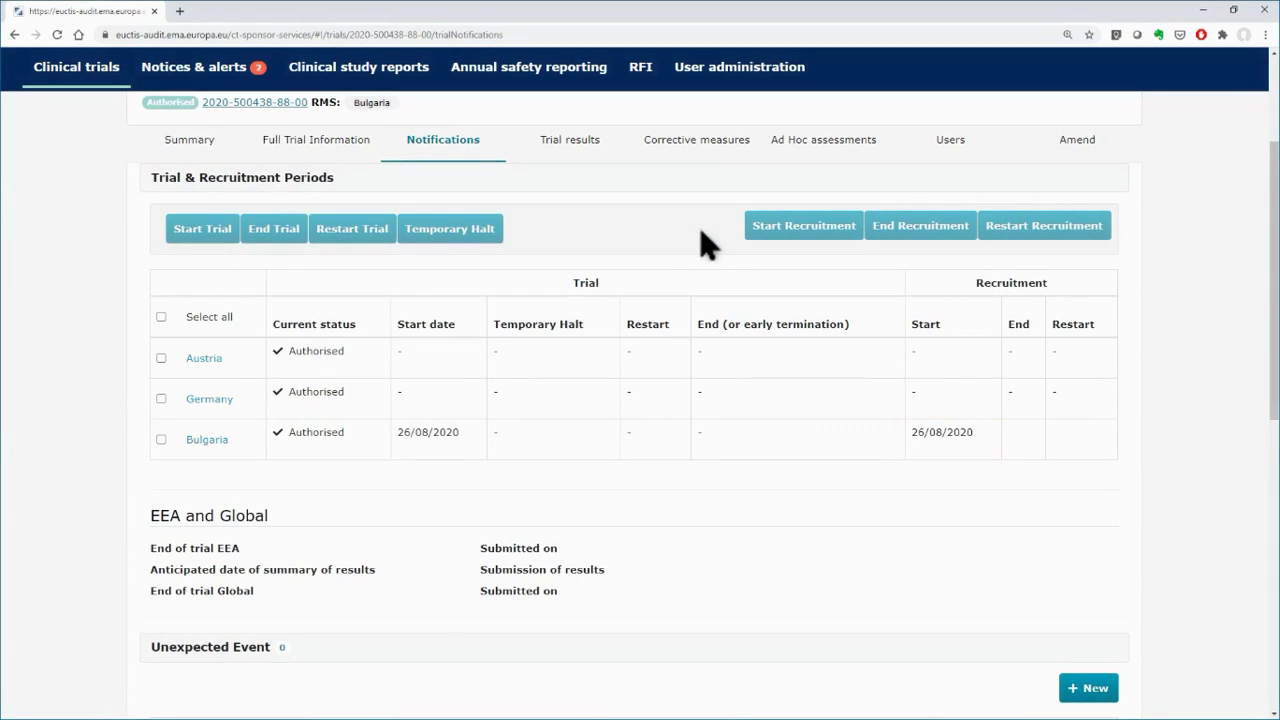
Step: Fill in Bulgaria's end of recruitment notification dated 26/08/2020 and submit it
{"action": "left_click", "coordinate": [164, 443]}
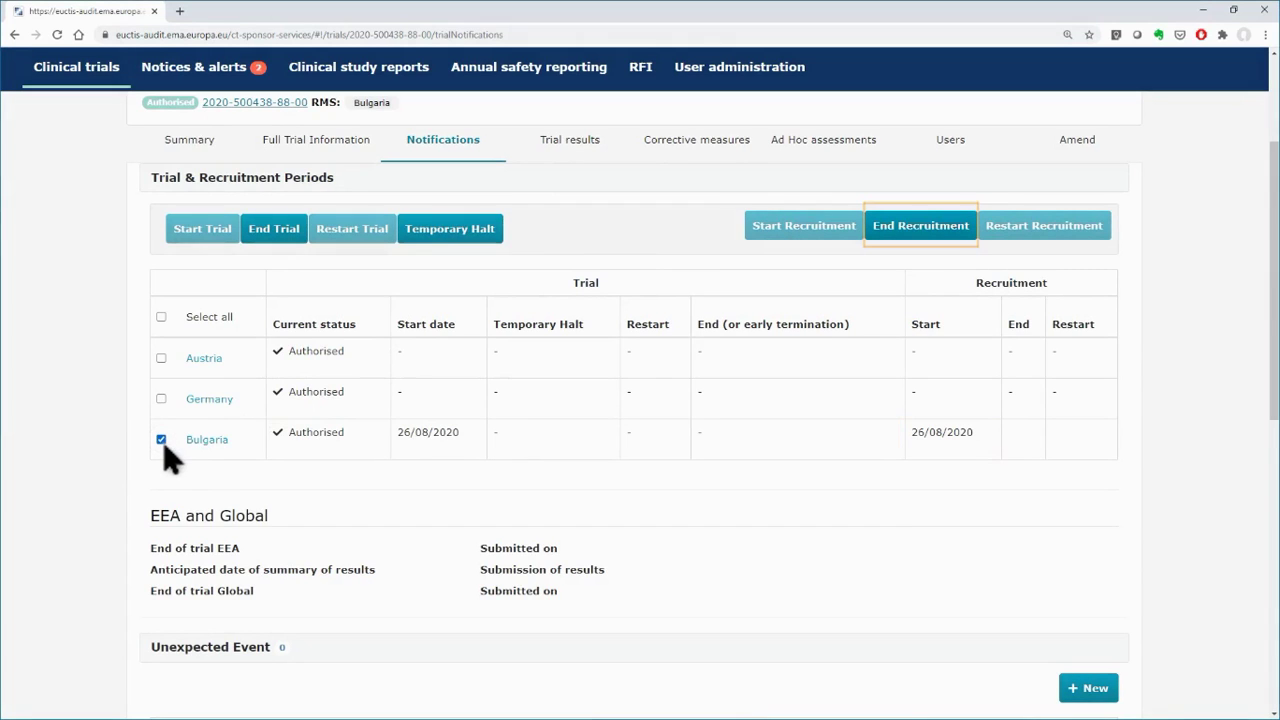
{"action": "left_click", "coordinate": [896, 228]}
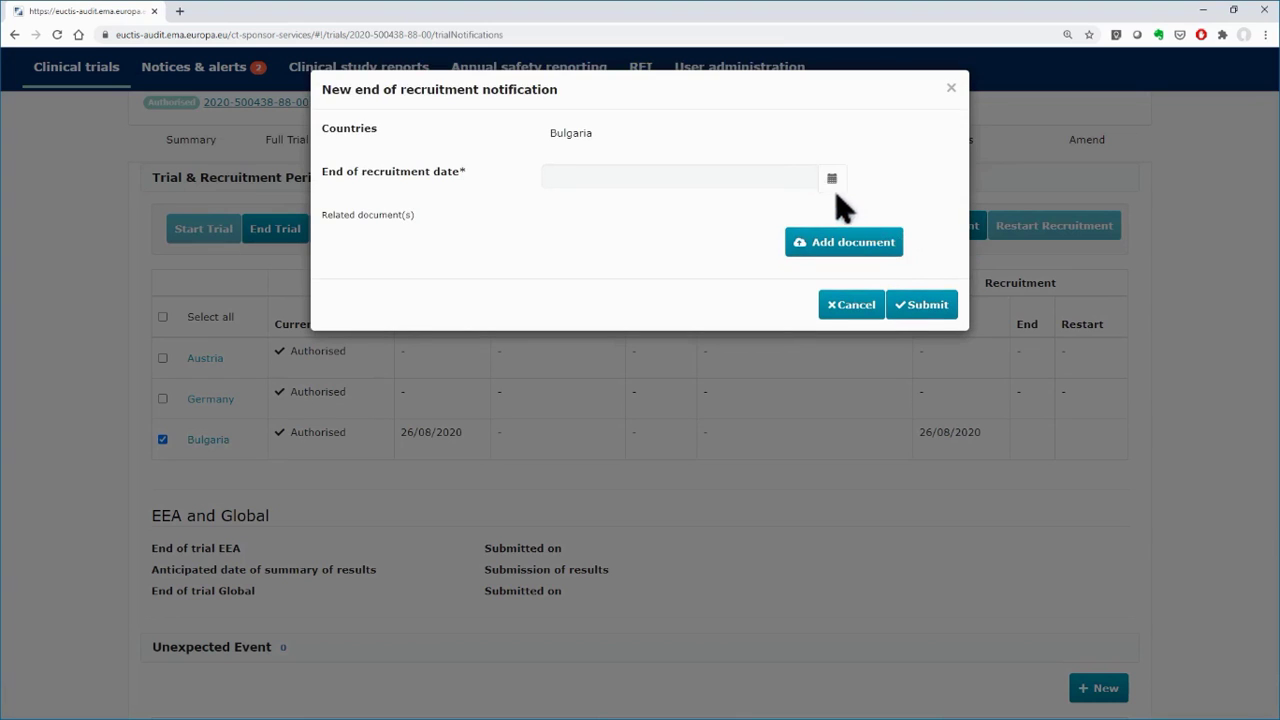
{"action": "left_click", "coordinate": [831, 180]}
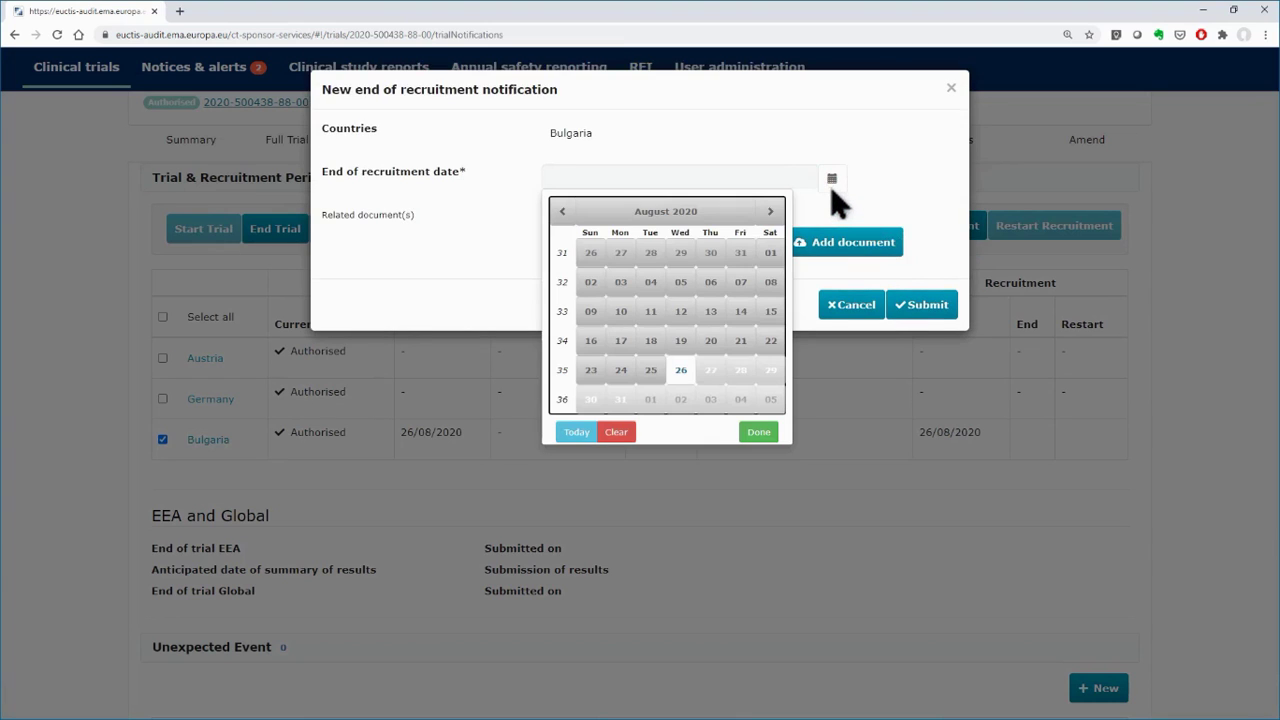
{"action": "left_click", "coordinate": [680, 370]}
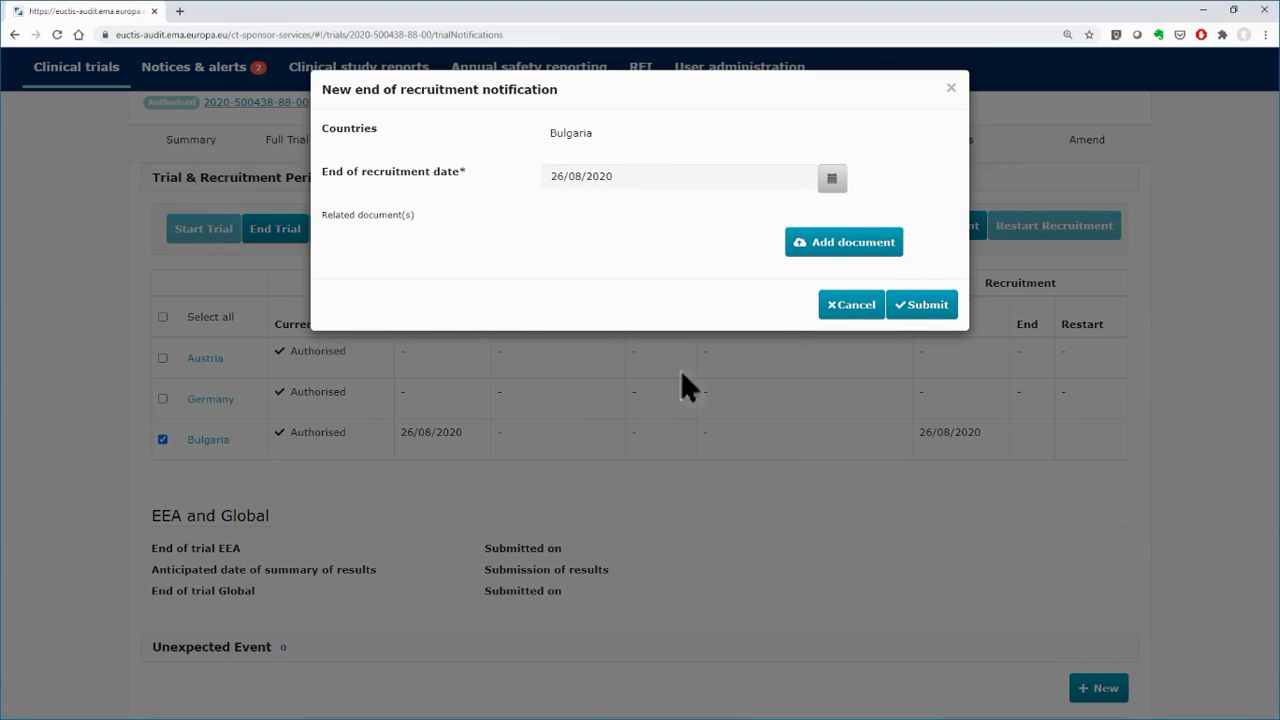
{"action": "left_click", "coordinate": [912, 305]}
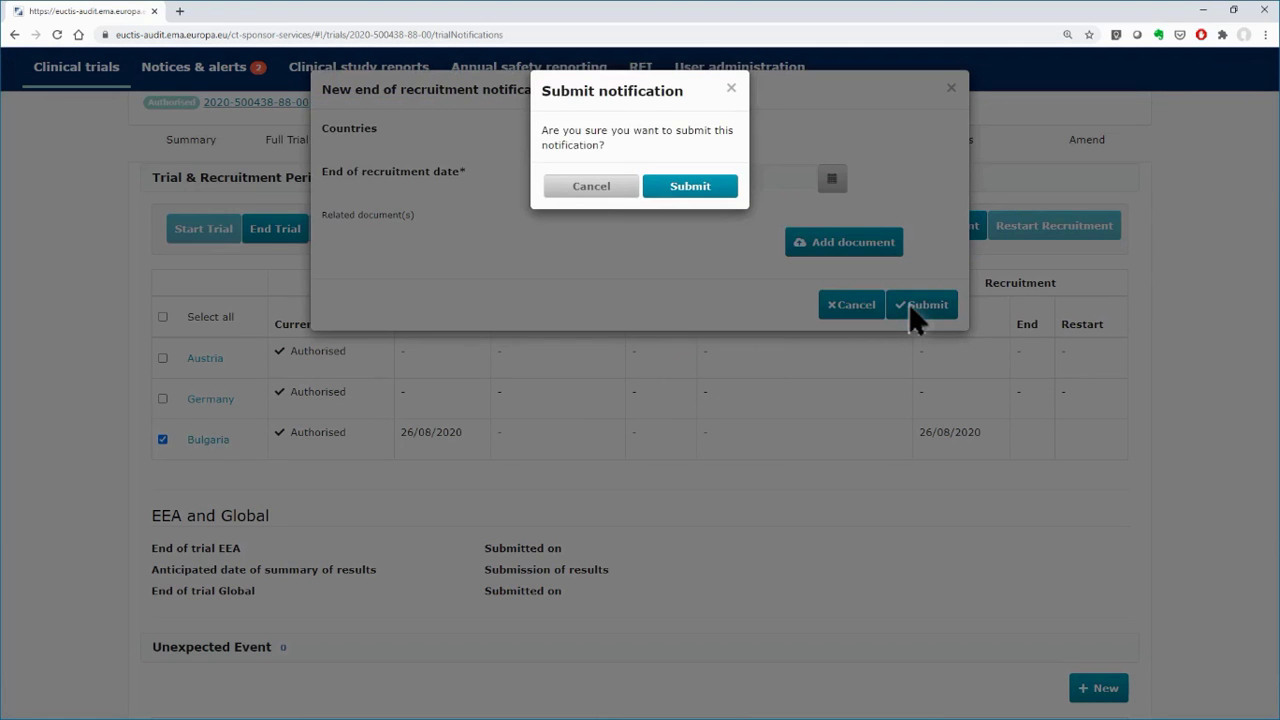
Step: Confirm the end of recruitment submission and begin Bulgaria's restart of recruitment notification date entry
{"action": "left_click", "coordinate": [718, 193]}
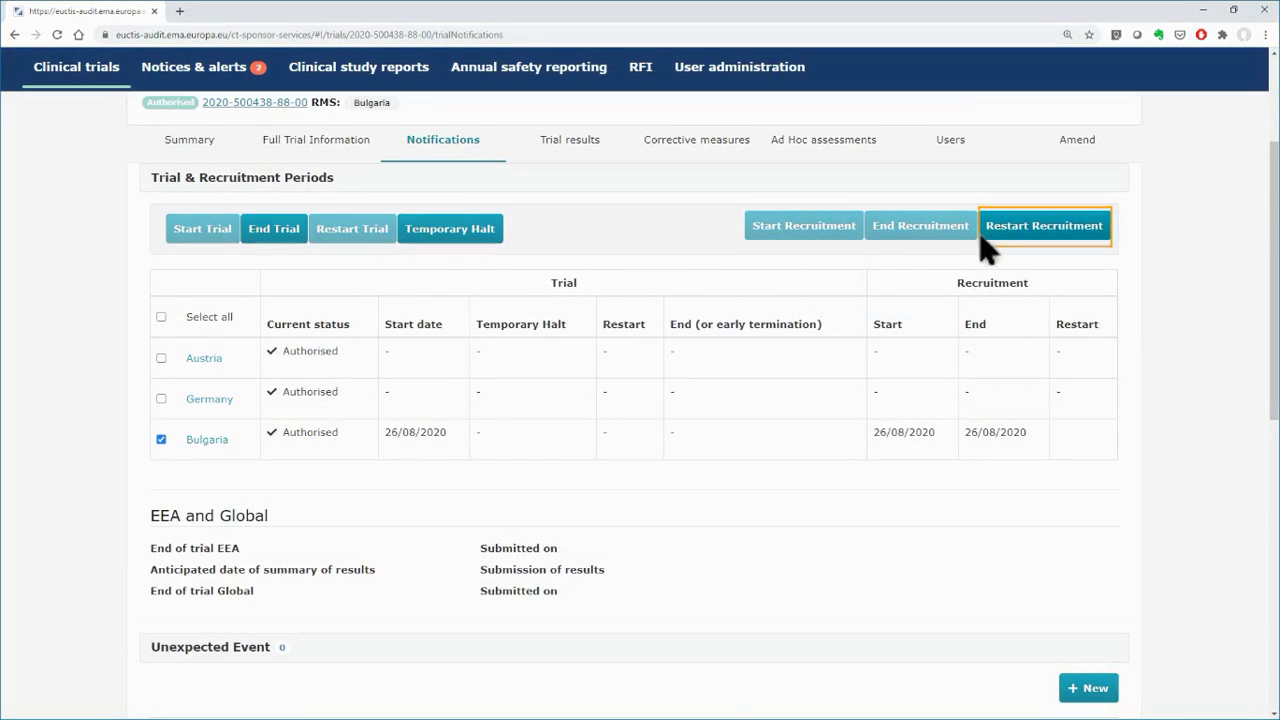
{"action": "left_click", "coordinate": [1014, 232]}
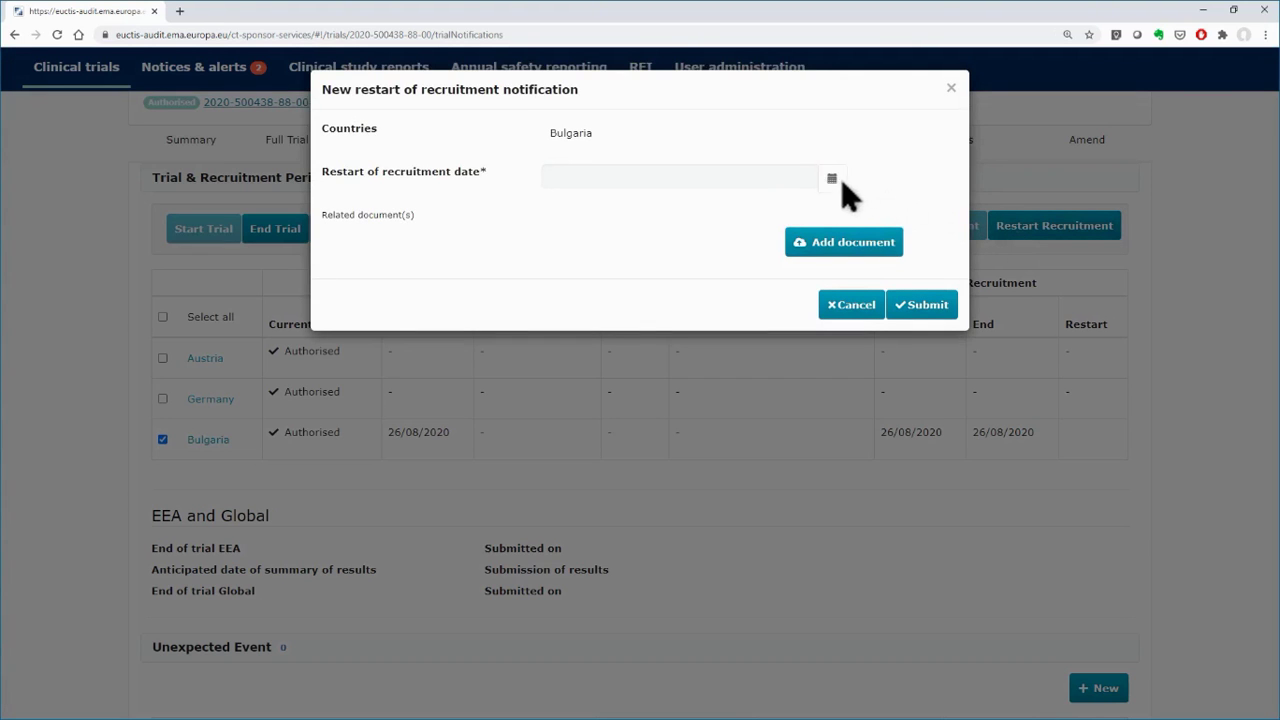
{"action": "left_click", "coordinate": [838, 181]}
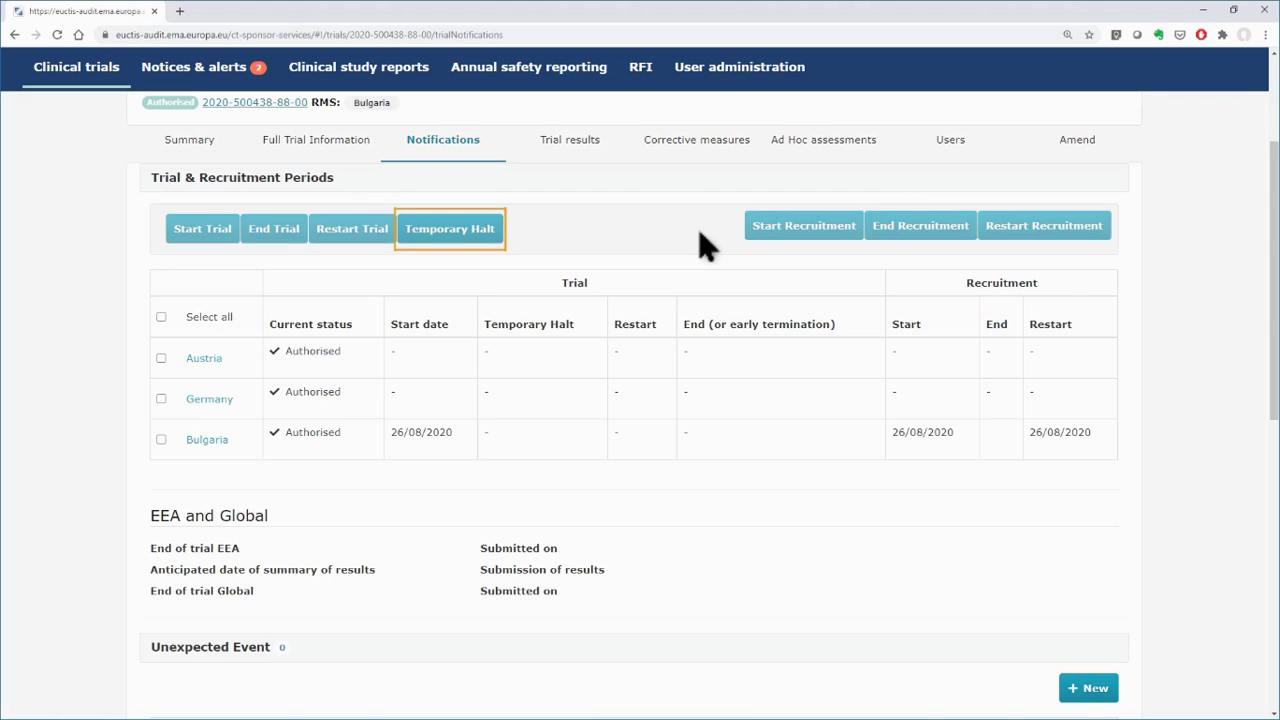
Step: Submit Bulgaria's temporary halt notification dated 26/08/2020, answering No to the safety question
{"action": "left_click", "coordinate": [161, 440]}
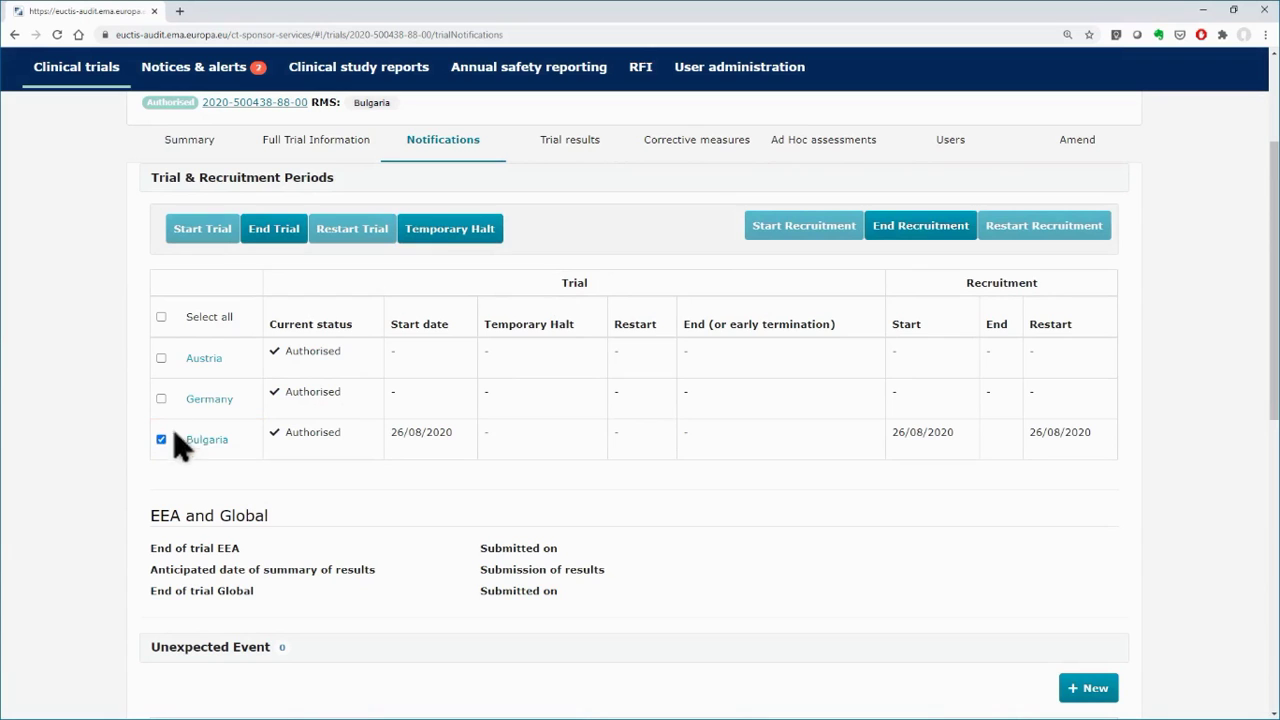
{"action": "left_click", "coordinate": [423, 248]}
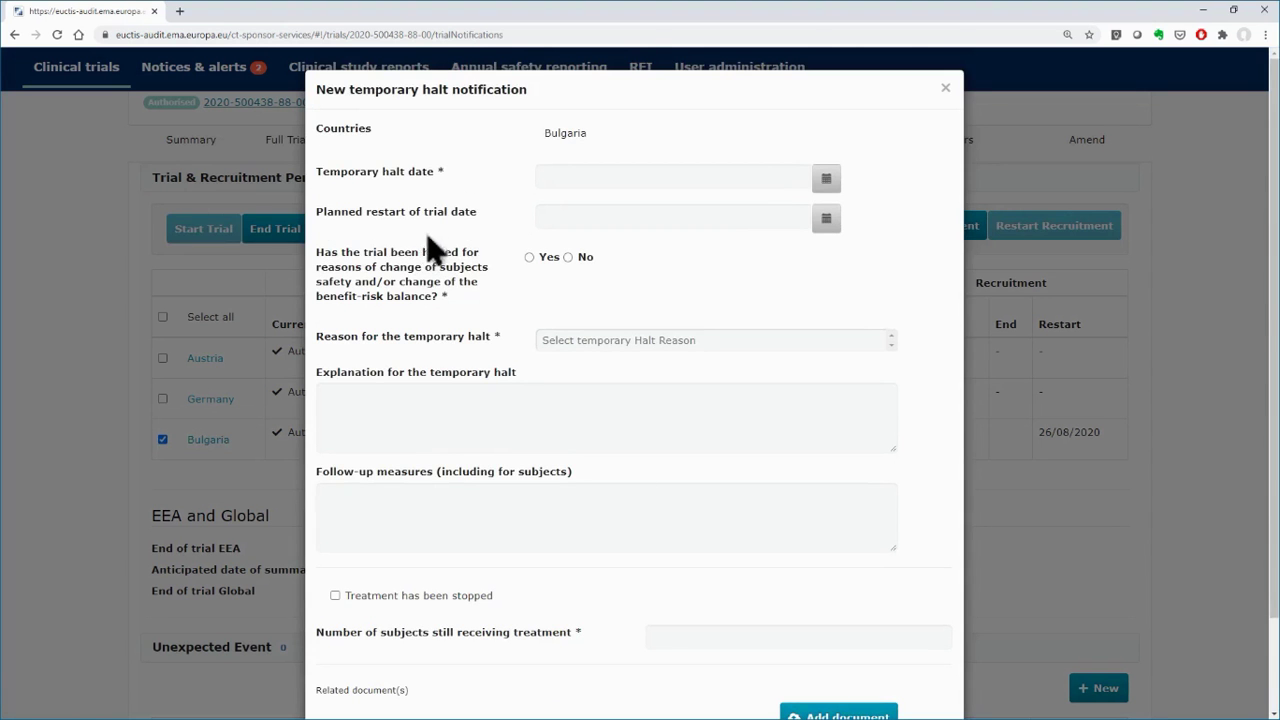
{"action": "left_click", "coordinate": [826, 180]}
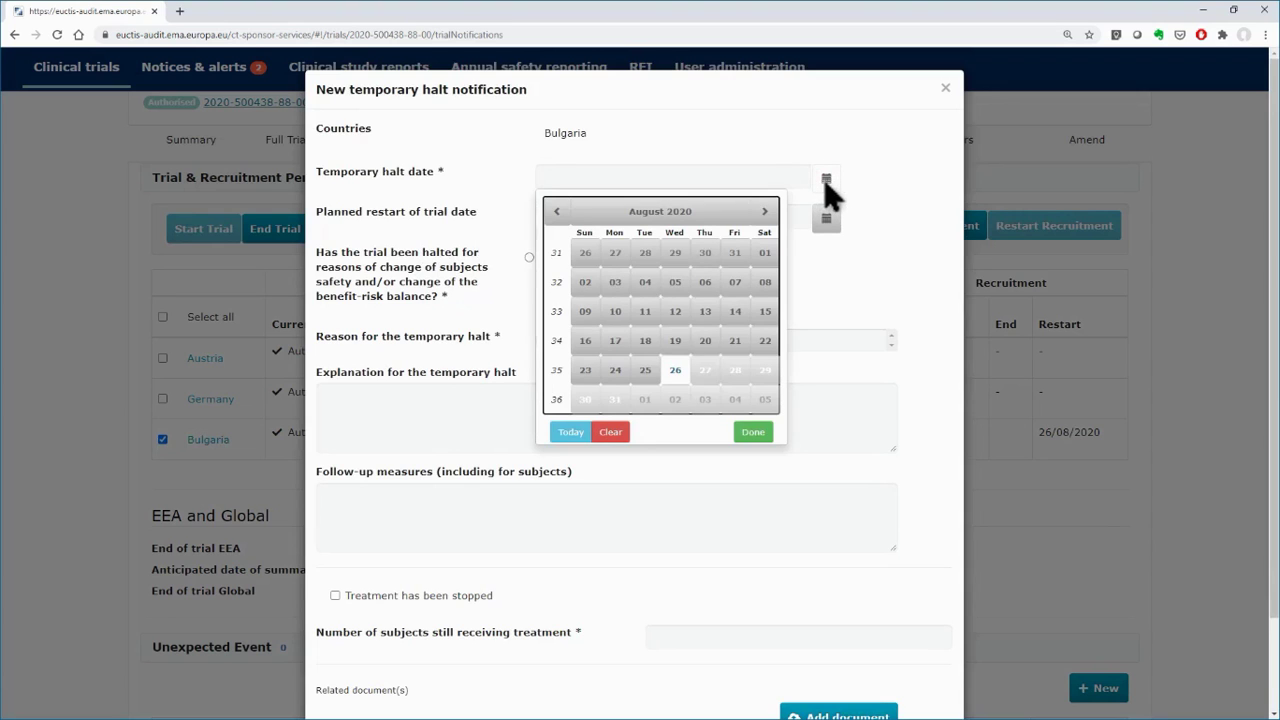
{"action": "left_click", "coordinate": [676, 370]}
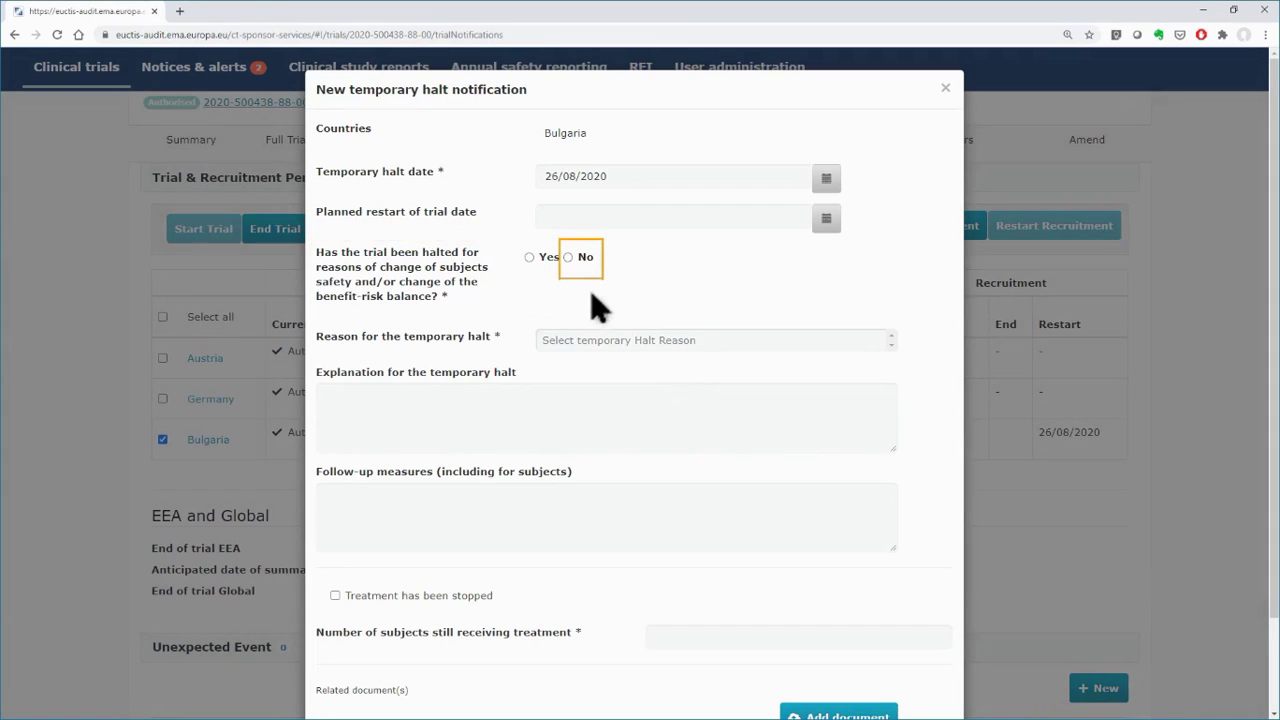
{"action": "left_click", "coordinate": [568, 258]}
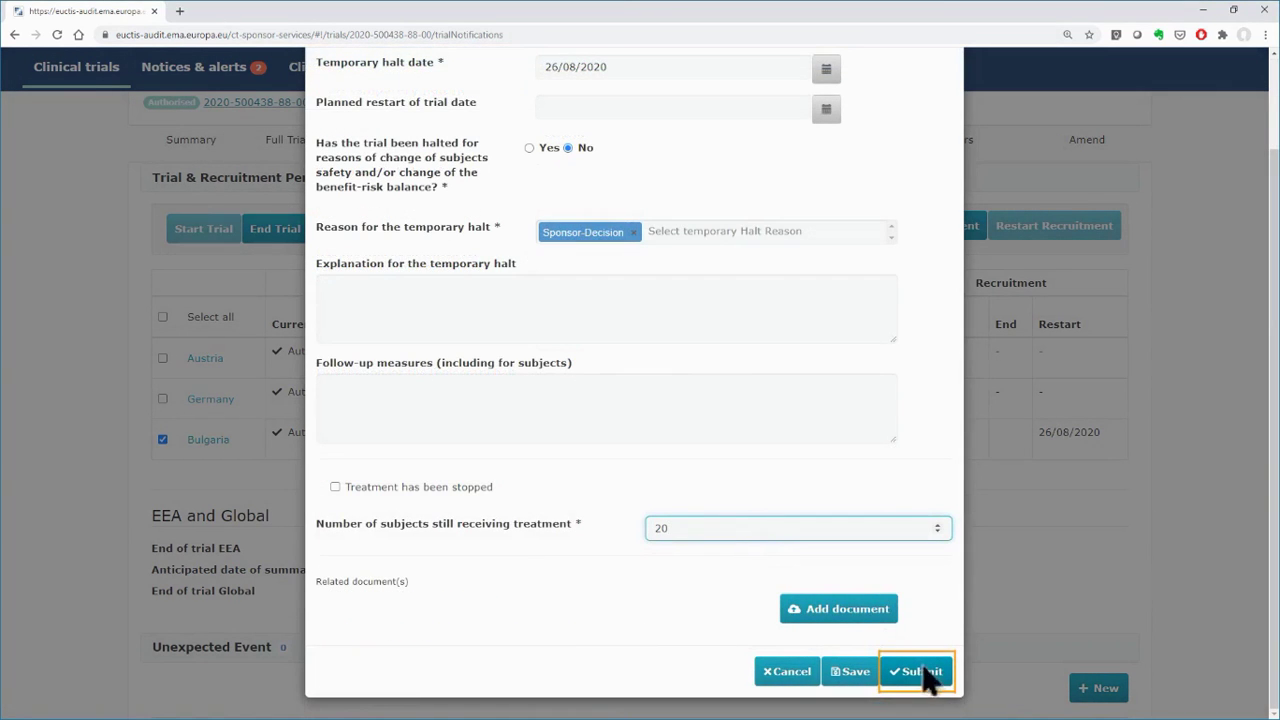
{"action": "left_click", "coordinate": [926, 675]}
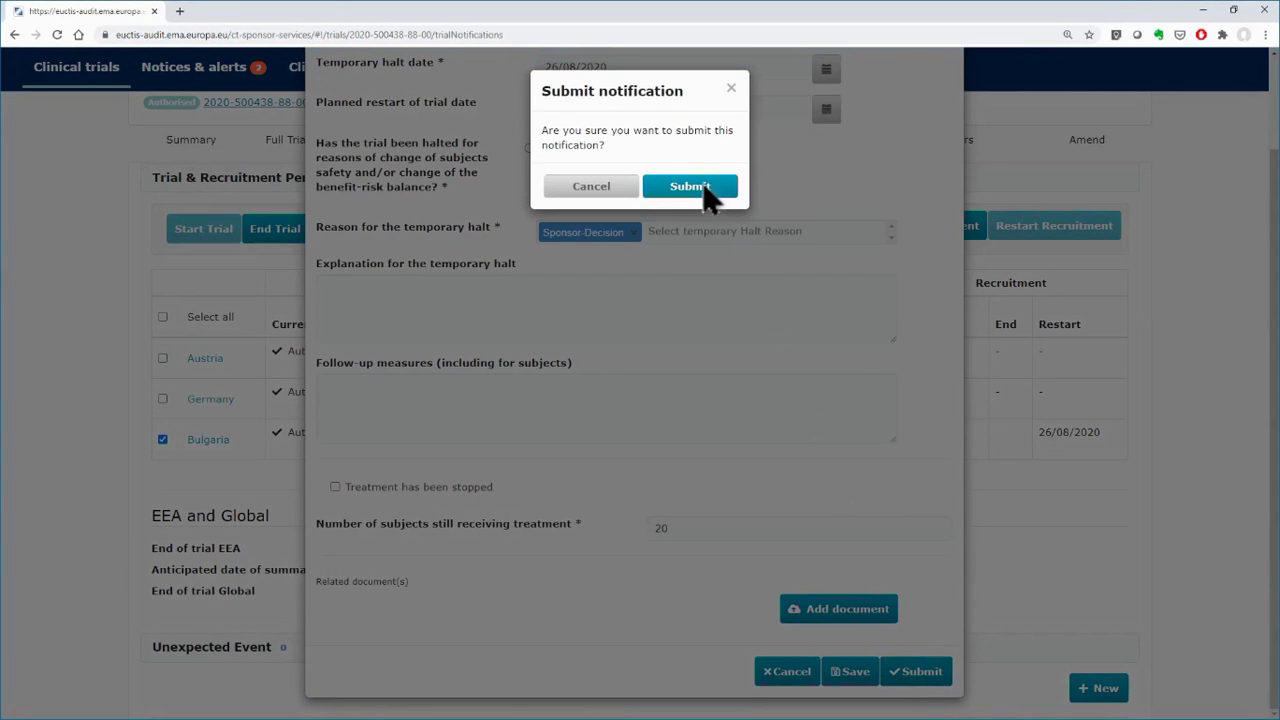
{"action": "left_click", "coordinate": [704, 187]}
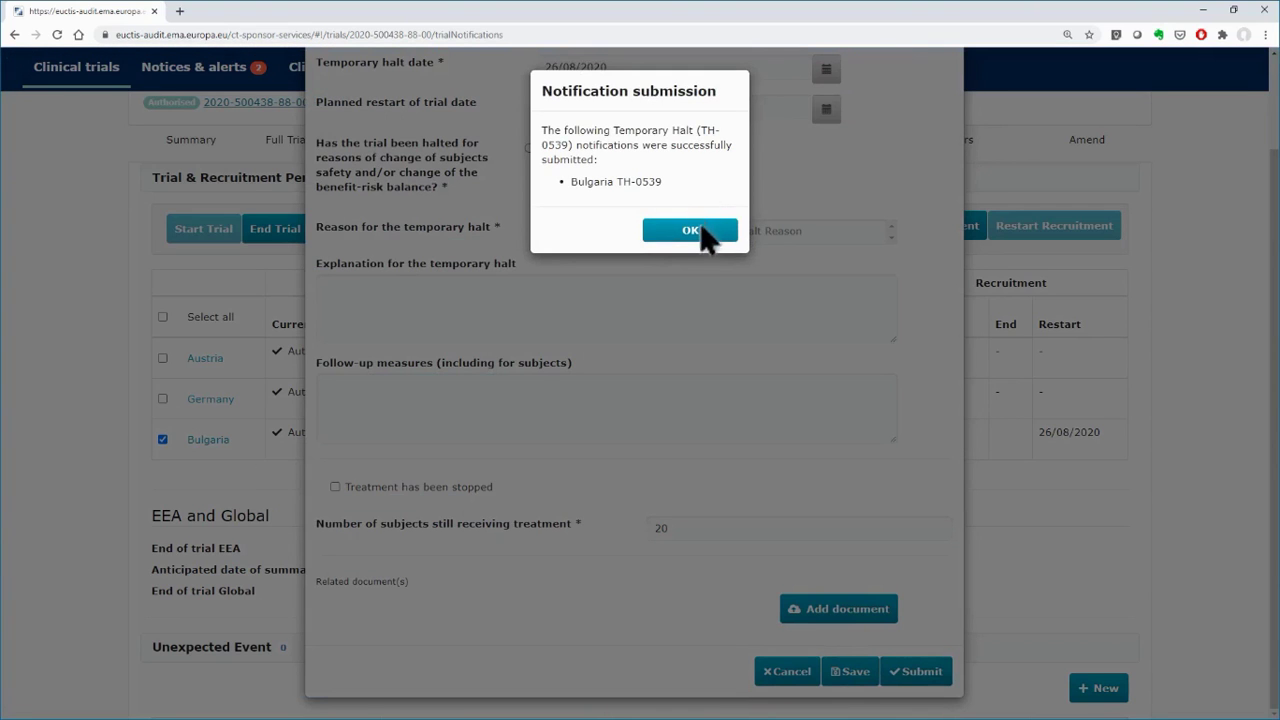
{"action": "left_click", "coordinate": [702, 233]}
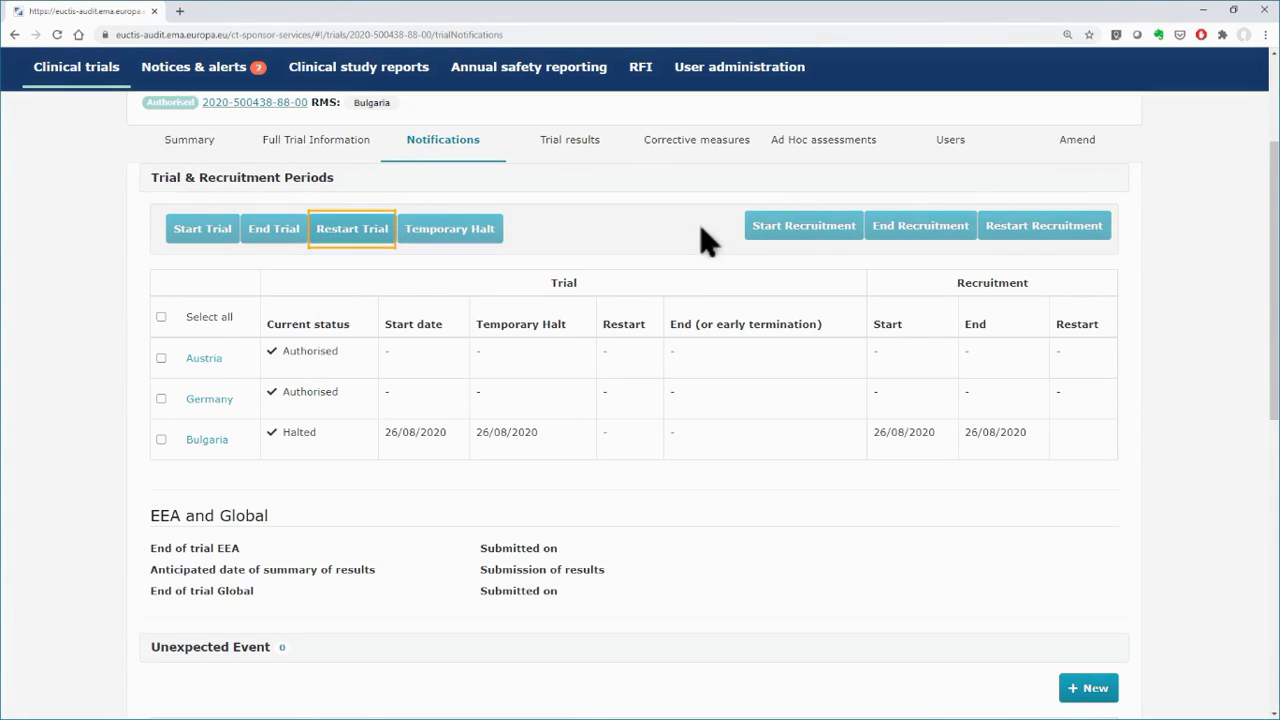
Step: Tick the halted Bulgaria row in the Trial & Recruitment Periods table
{"action": "left_click", "coordinate": [162, 441]}
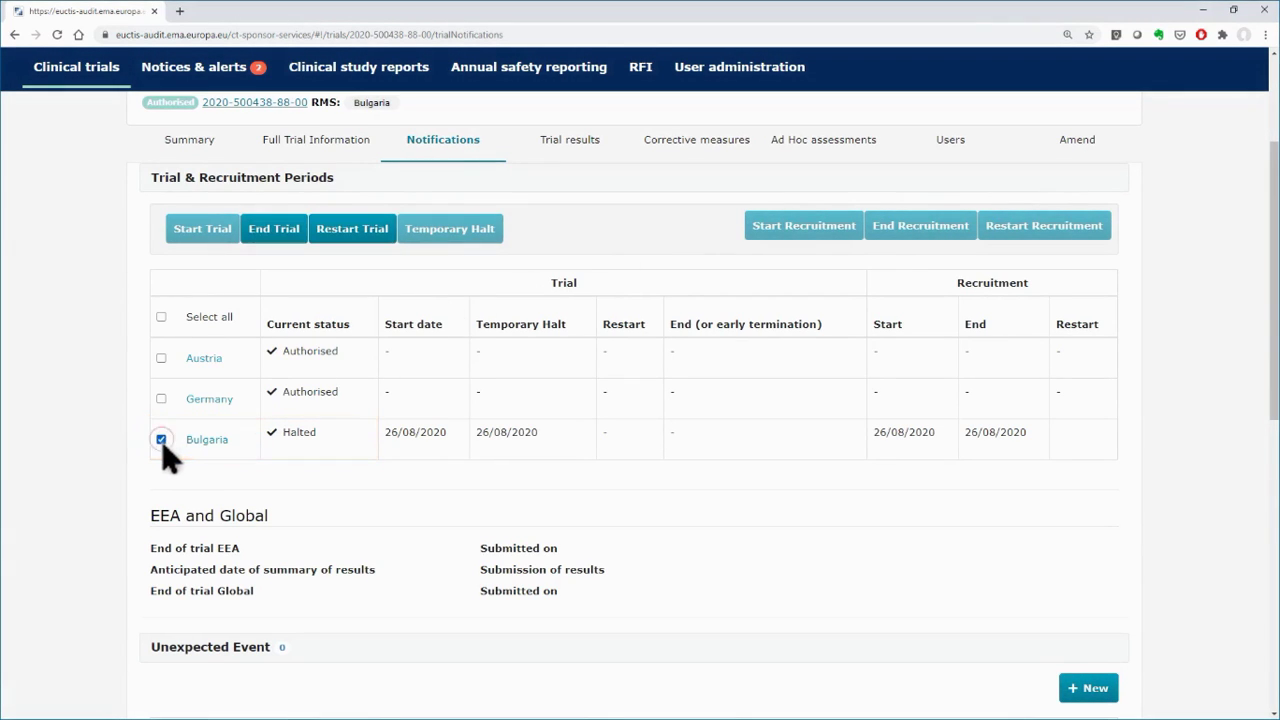
Step: Submit a restart trial notification for Bulgaria with restart date 26/08/2020
{"action": "left_click", "coordinate": [360, 232]}
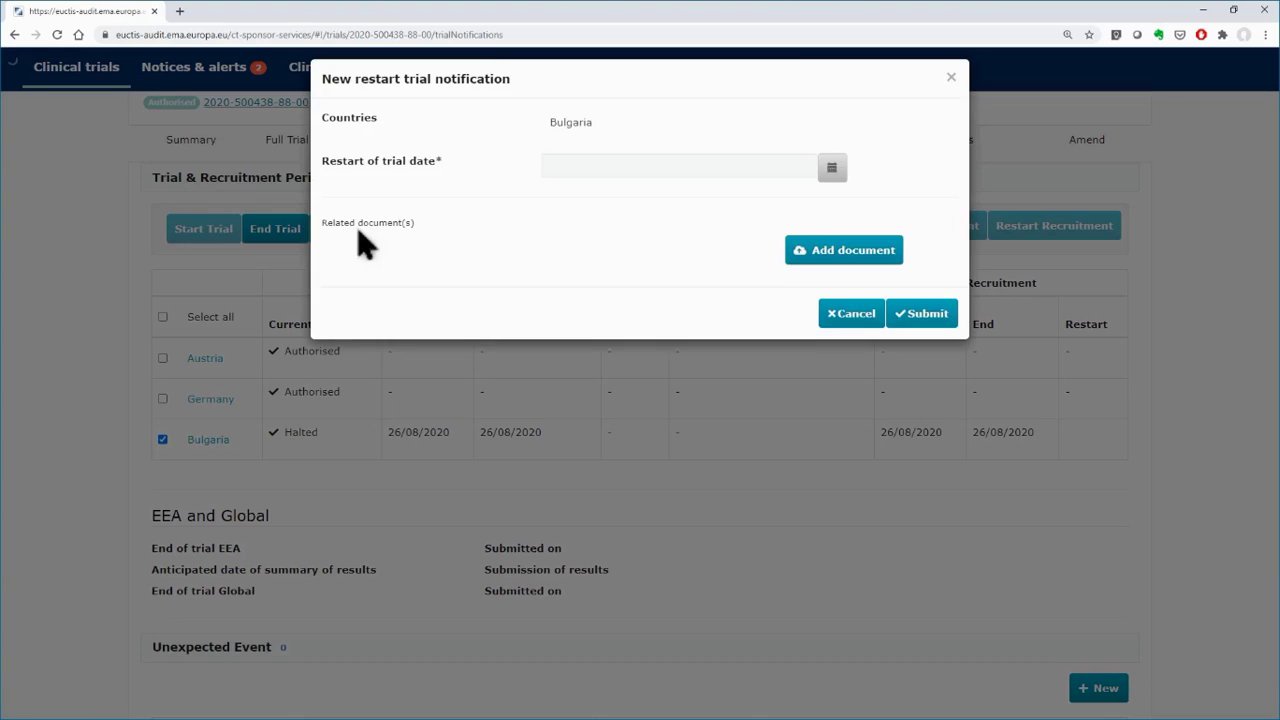
{"action": "left_click", "coordinate": [834, 179]}
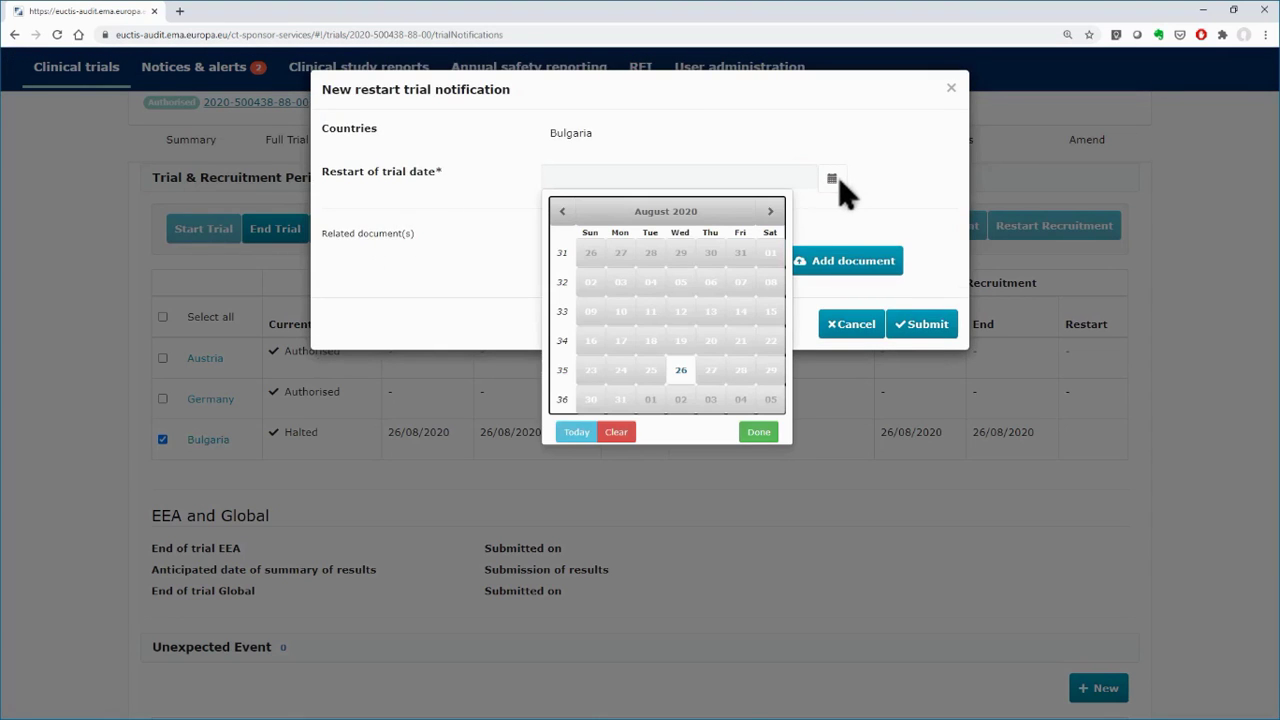
{"action": "left_click", "coordinate": [684, 372]}
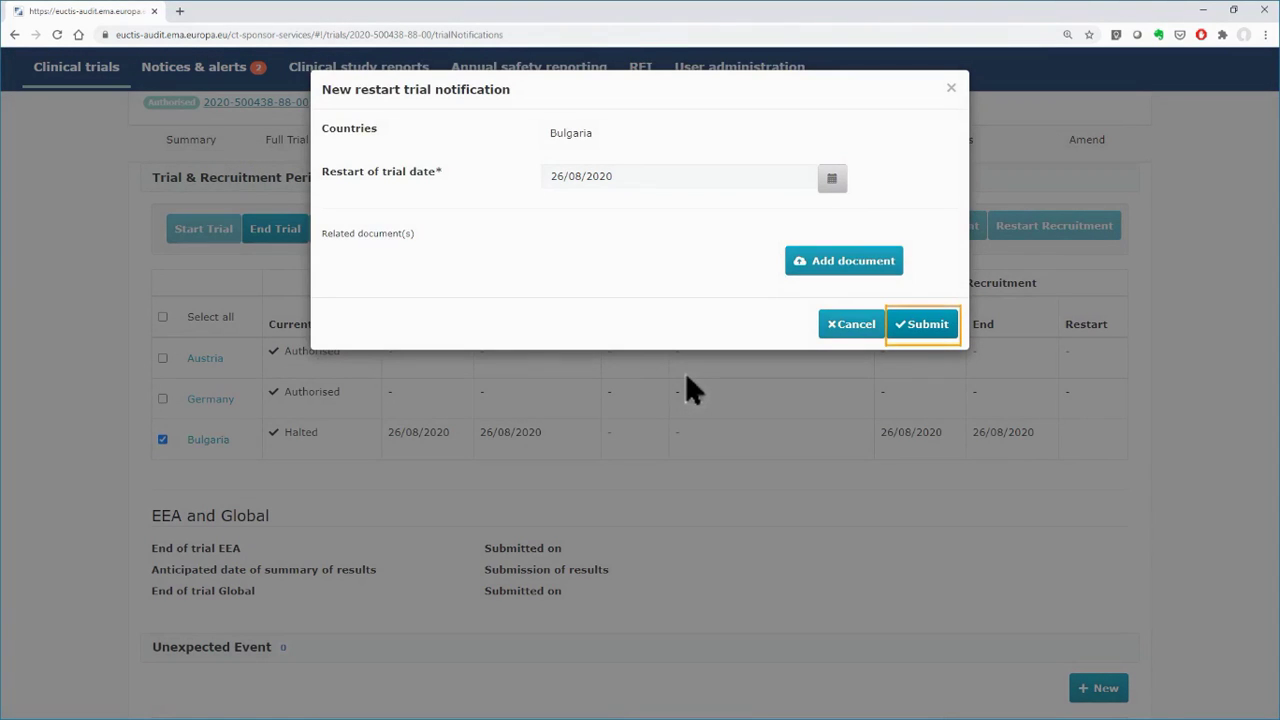
{"action": "left_click", "coordinate": [921, 324]}
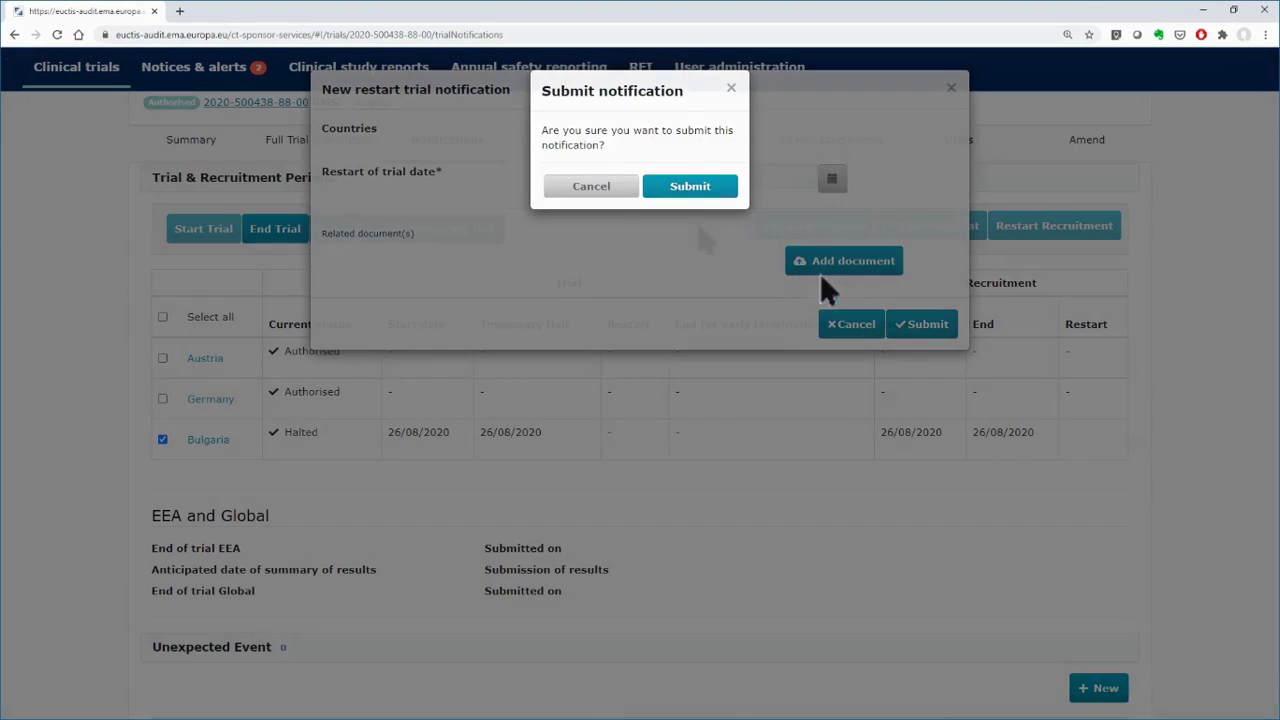
{"action": "left_click", "coordinate": [696, 190]}
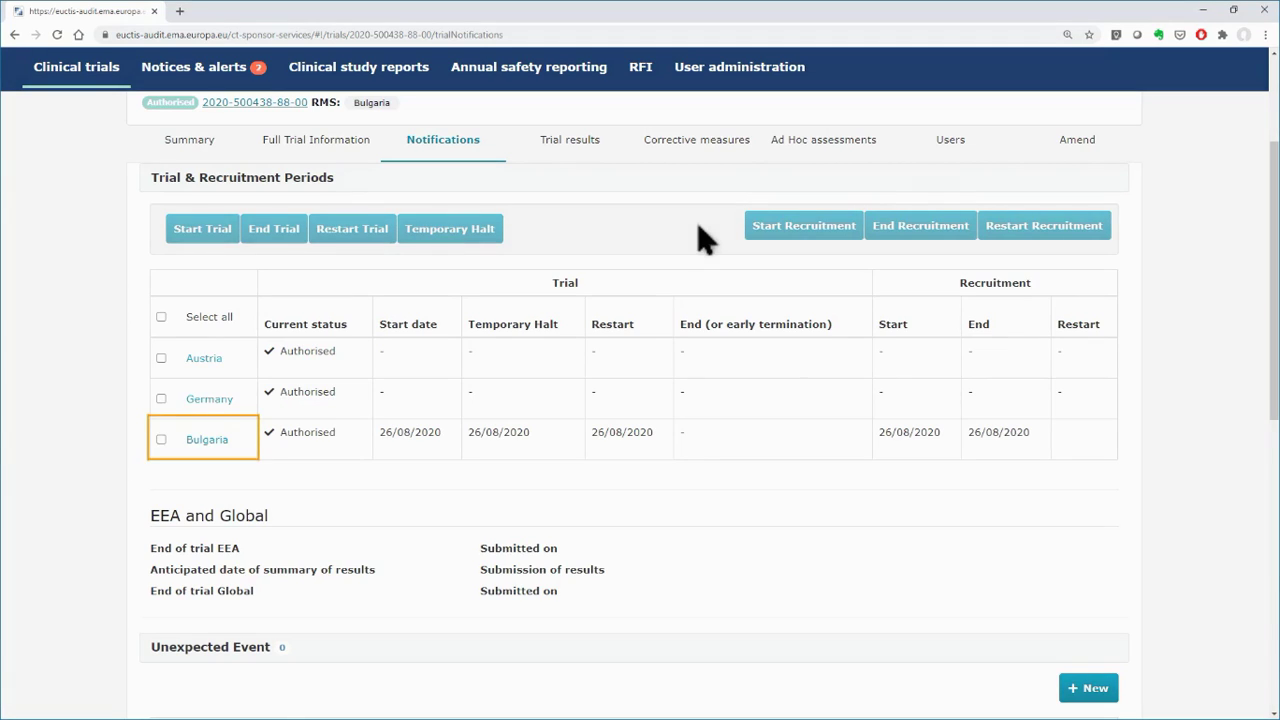
Step: Submit Bulgaria's end of trial notification with end date 26/08/2020
{"action": "left_click", "coordinate": [161, 440]}
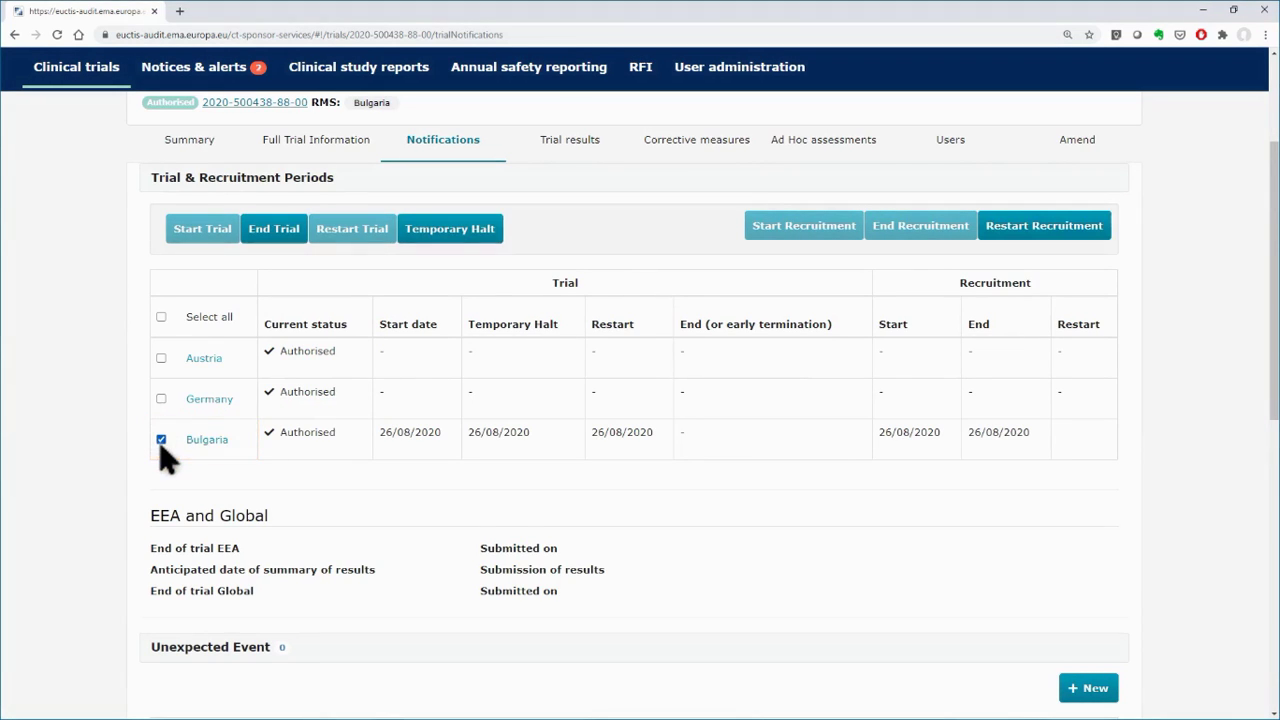
{"action": "left_click", "coordinate": [270, 236]}
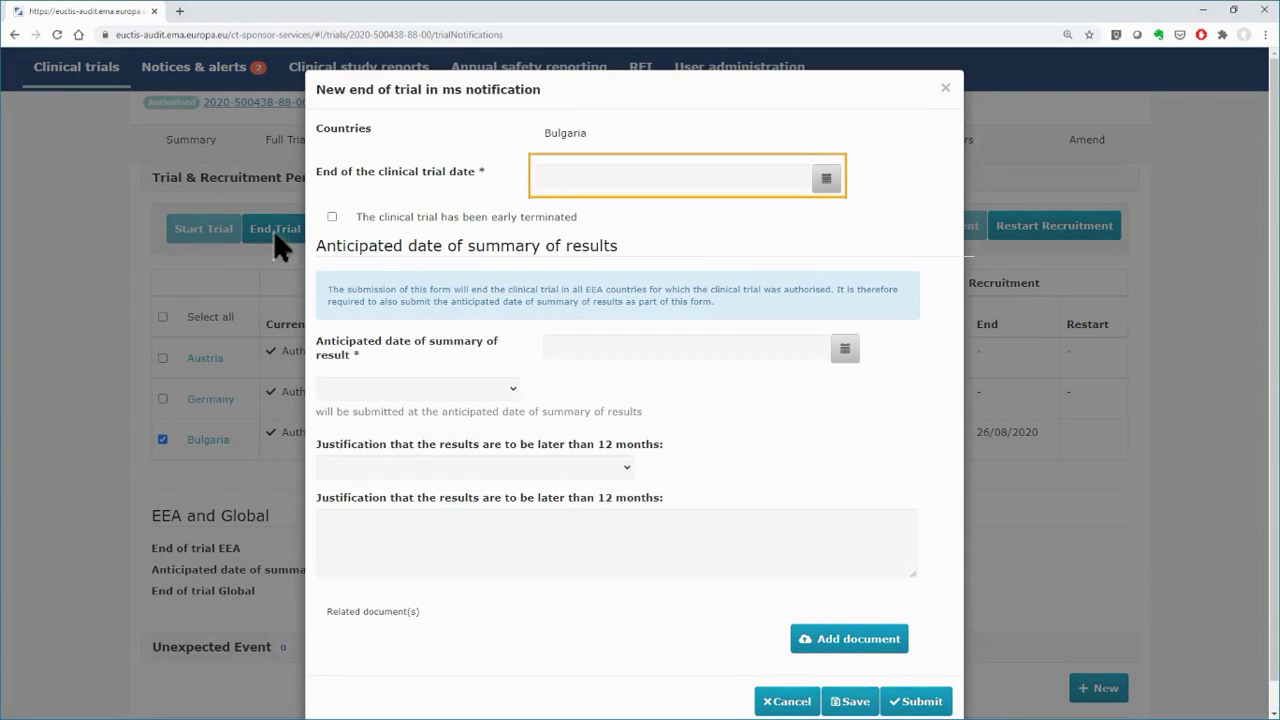
{"action": "left_click", "coordinate": [826, 178]}
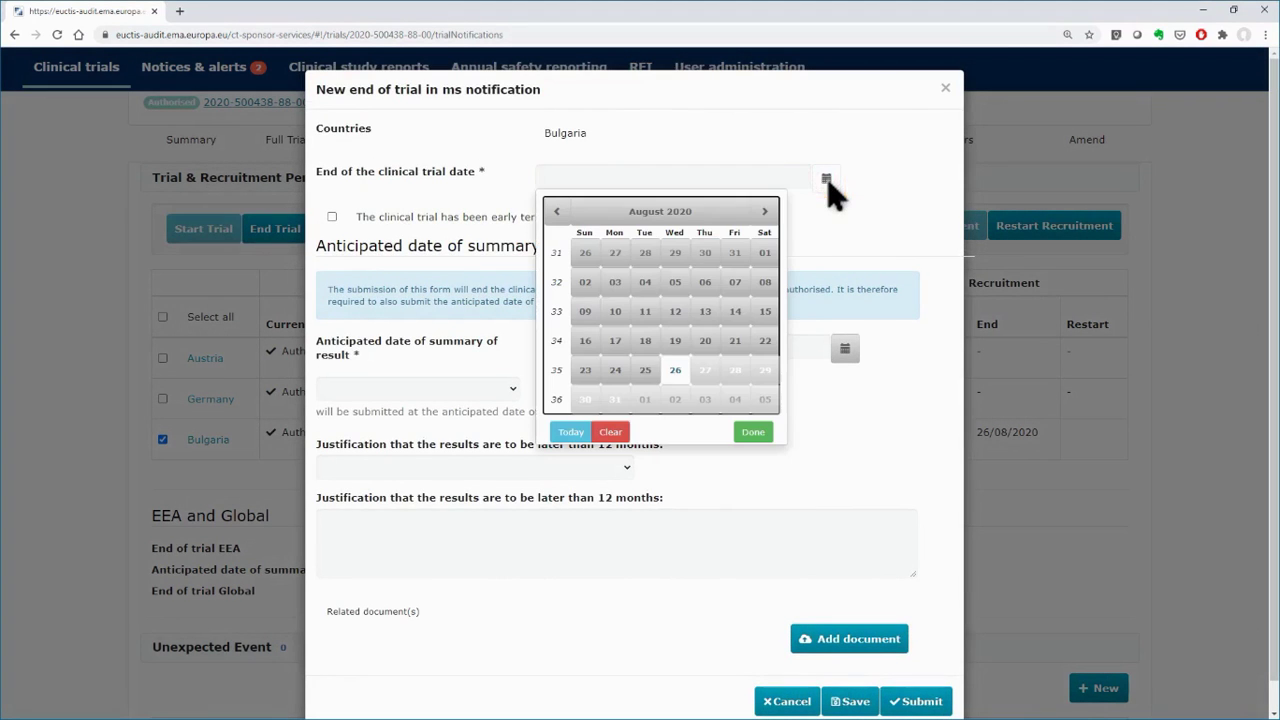
{"action": "left_click", "coordinate": [675, 370]}
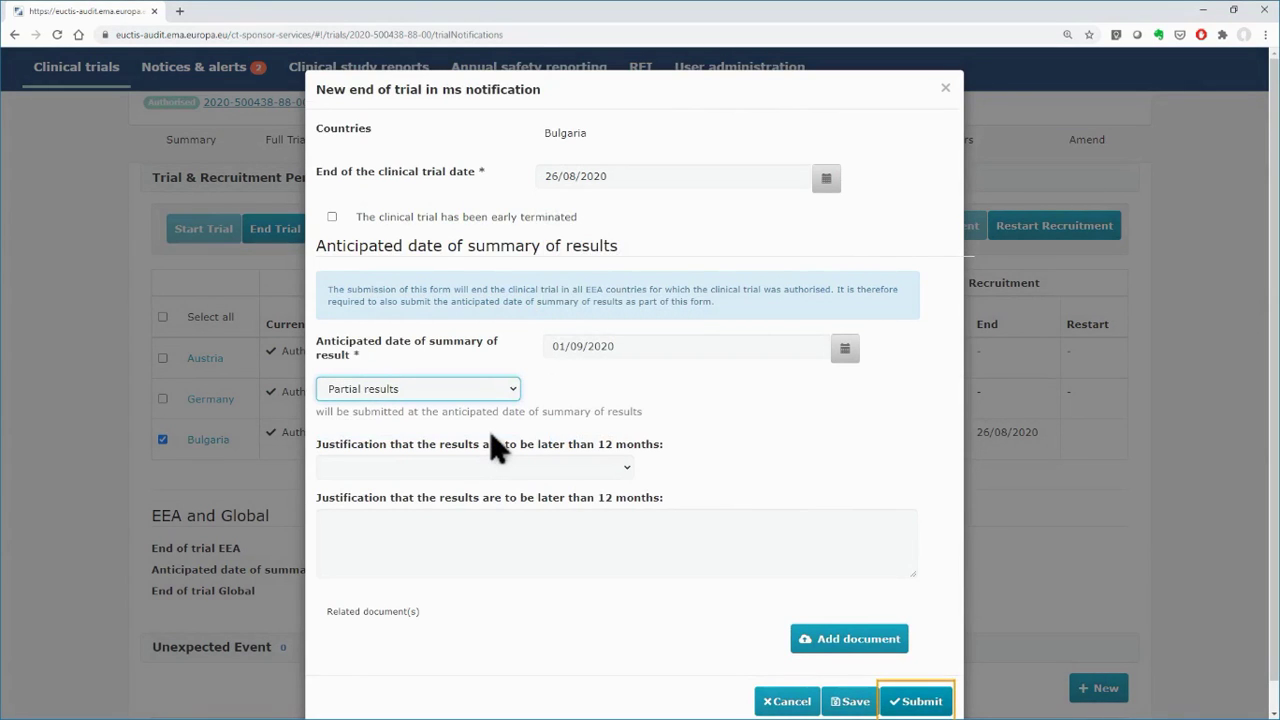
{"action": "left_click", "coordinate": [922, 703]}
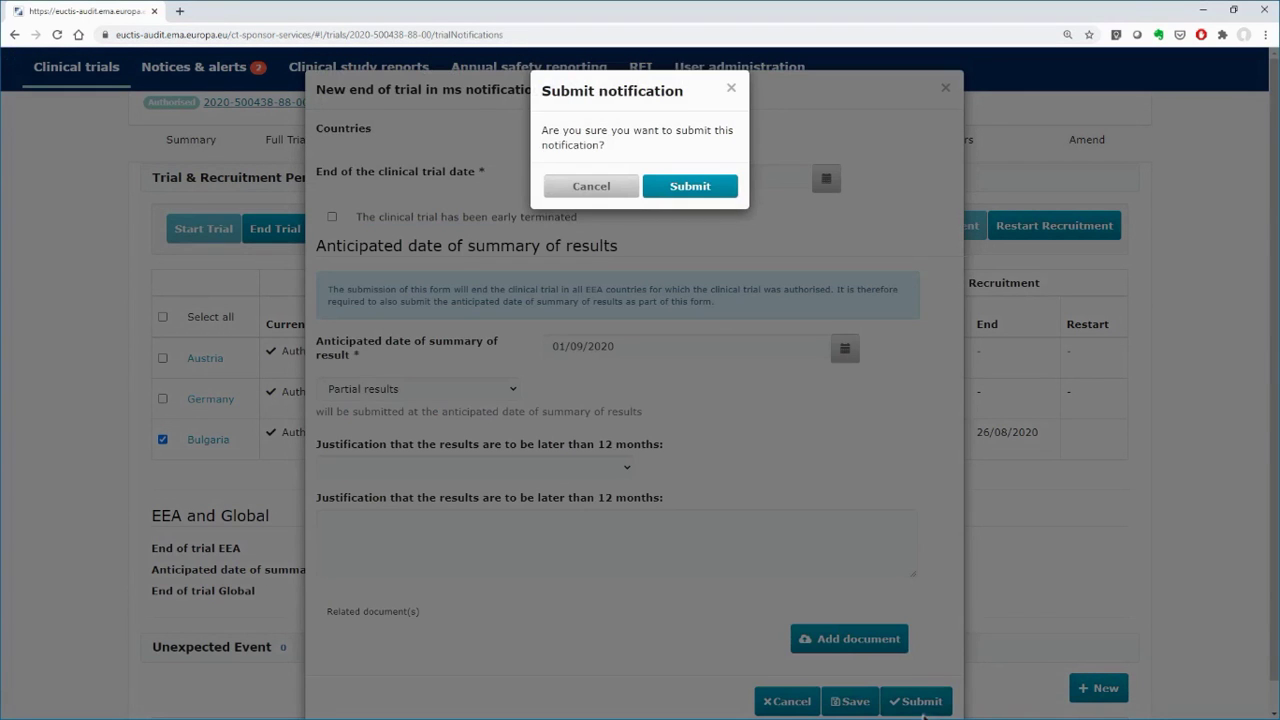
{"action": "left_click", "coordinate": [709, 197]}
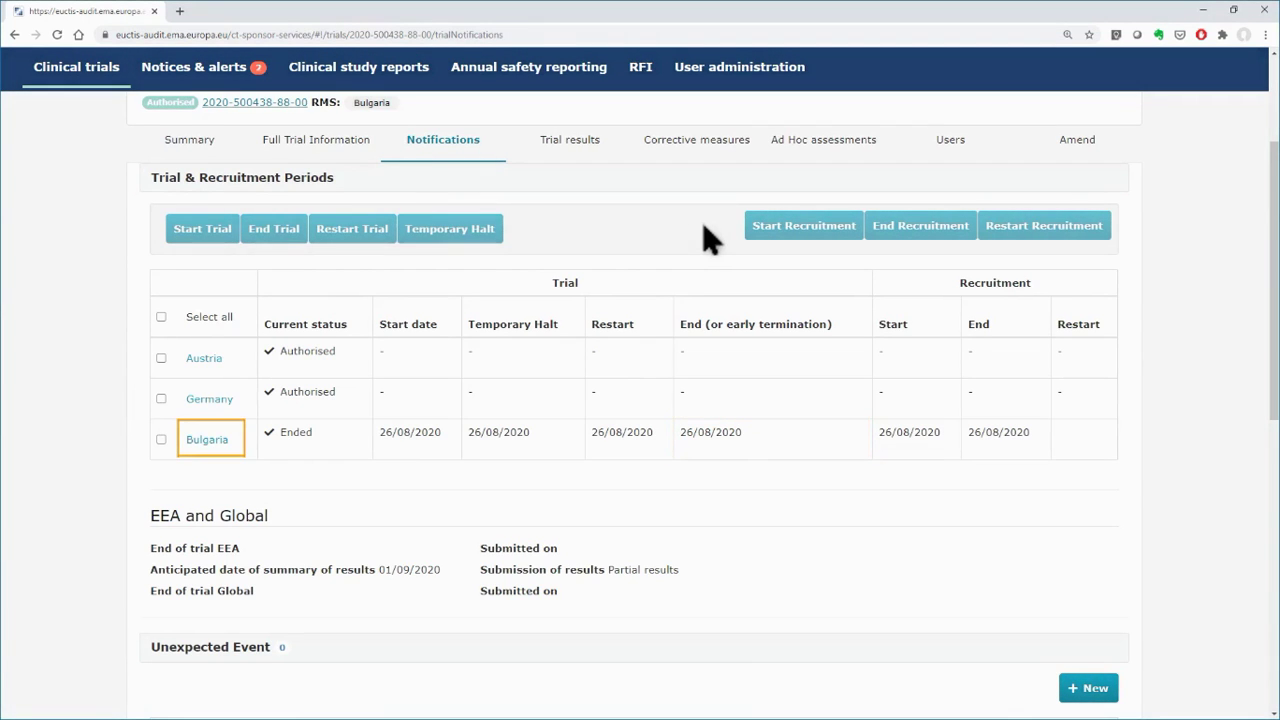
Step: Open Bulgaria's notifications list and scroll through every submitted notification
{"action": "left_click", "coordinate": [222, 440]}
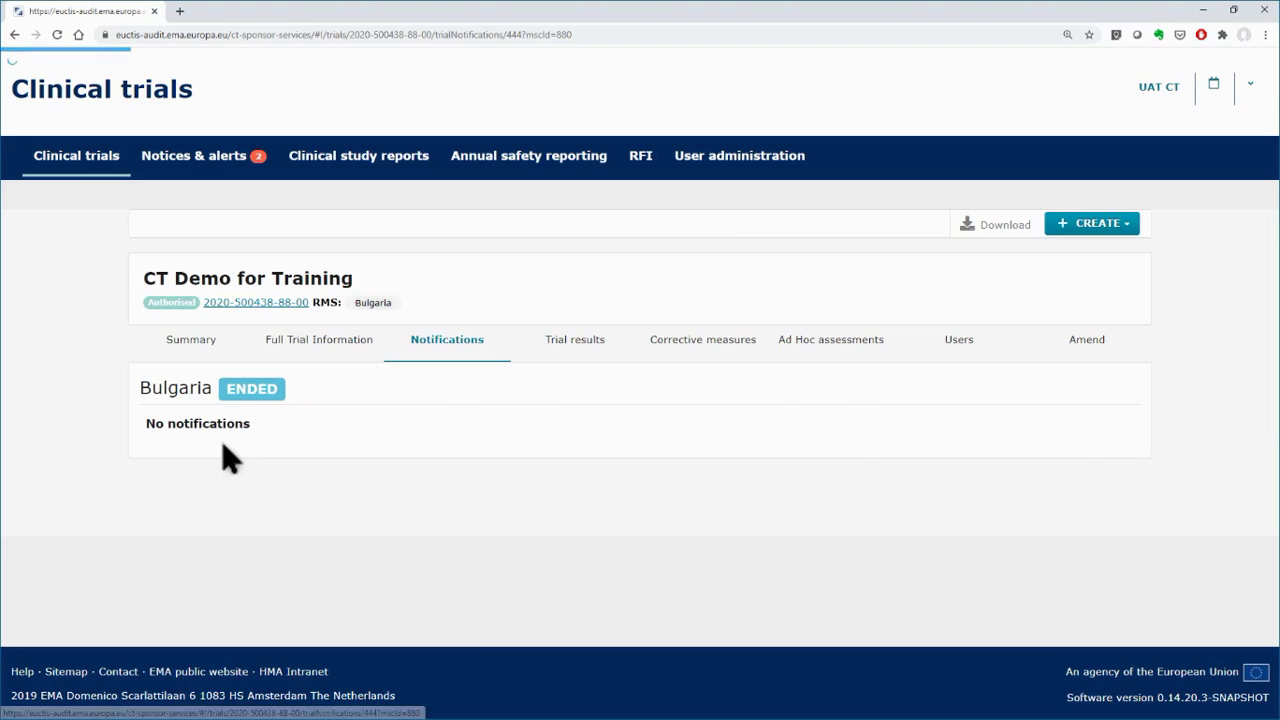
{"action": "scroll", "coordinate": [134, 468], "scroll_direction": "down", "scroll_amount": 2}
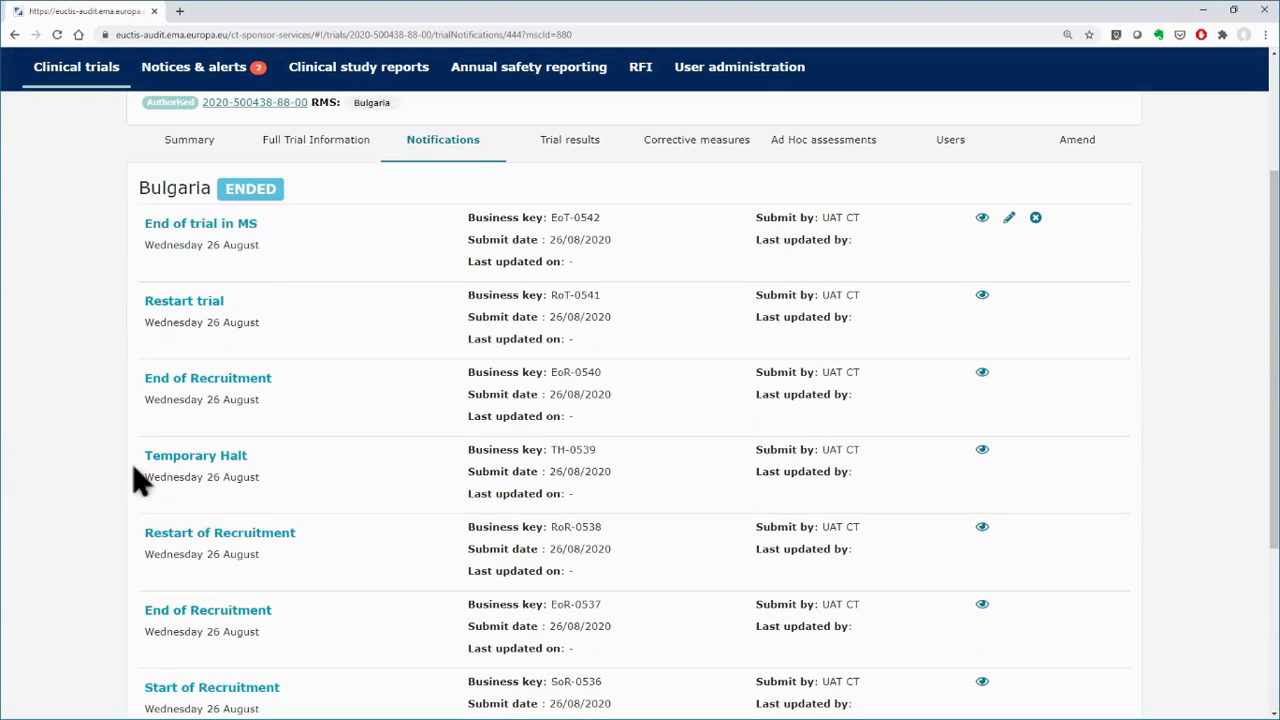
{"action": "scroll", "coordinate": [139, 481], "scroll_direction": "down", "scroll_amount": 1}
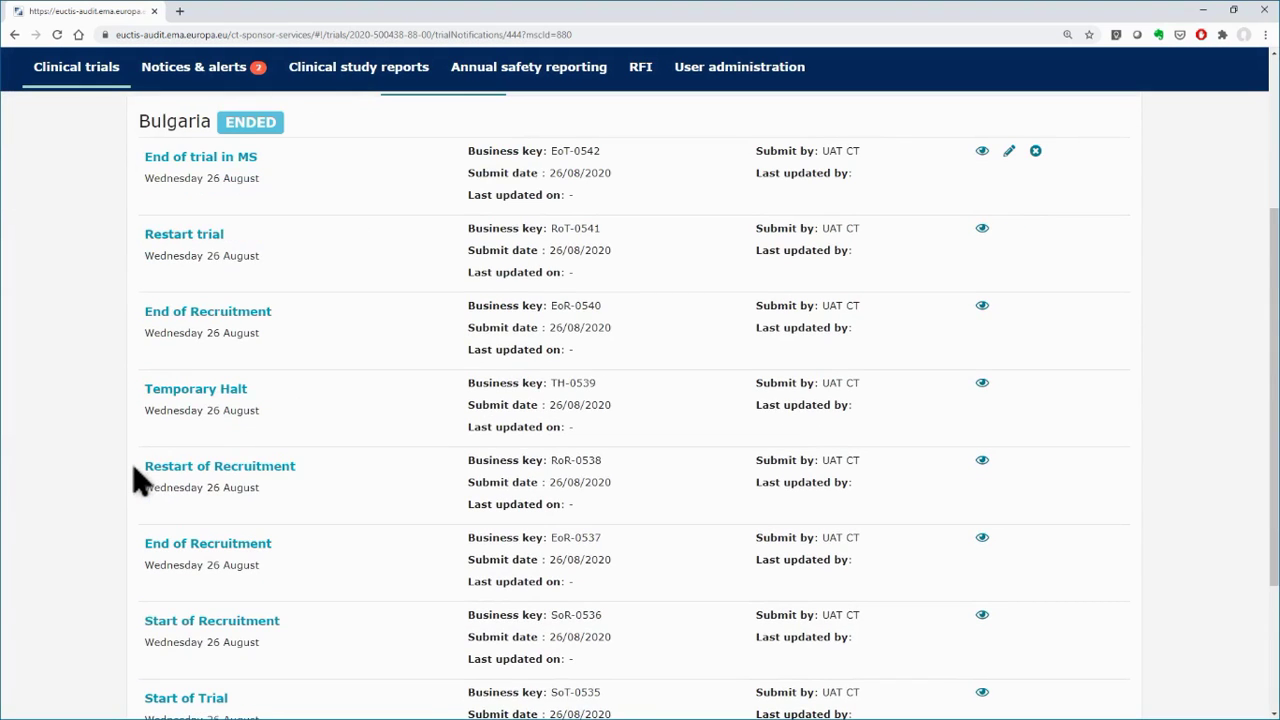